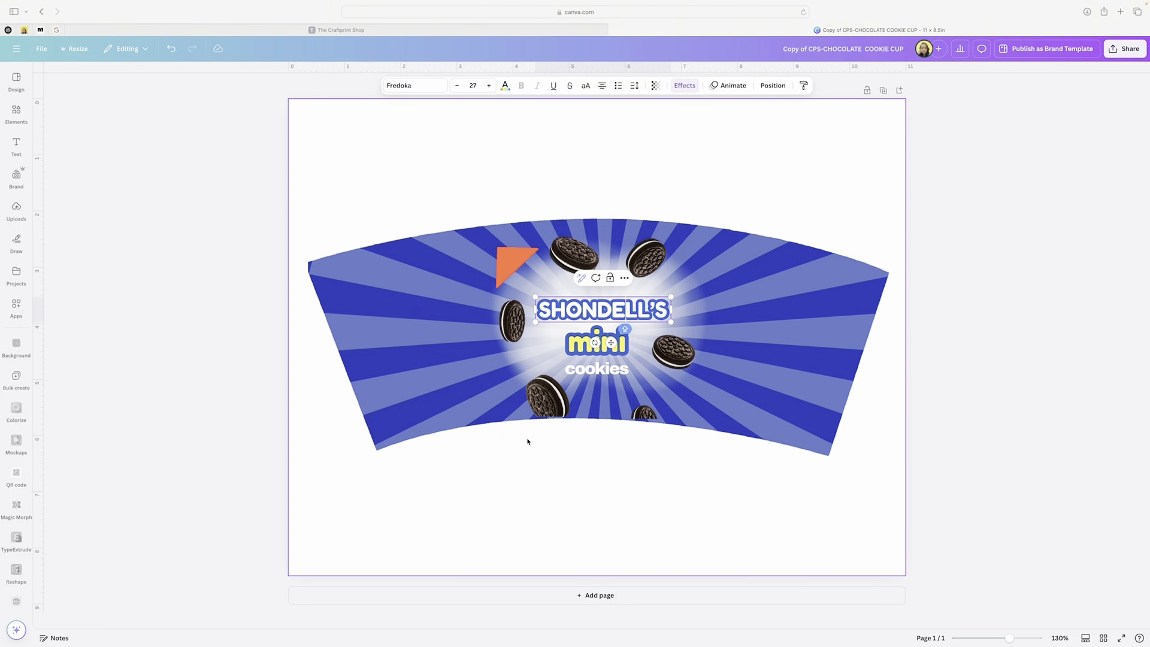
Step: Try a light blue fill color on the name text above "mini" and undo the change
left_click(418, 351)
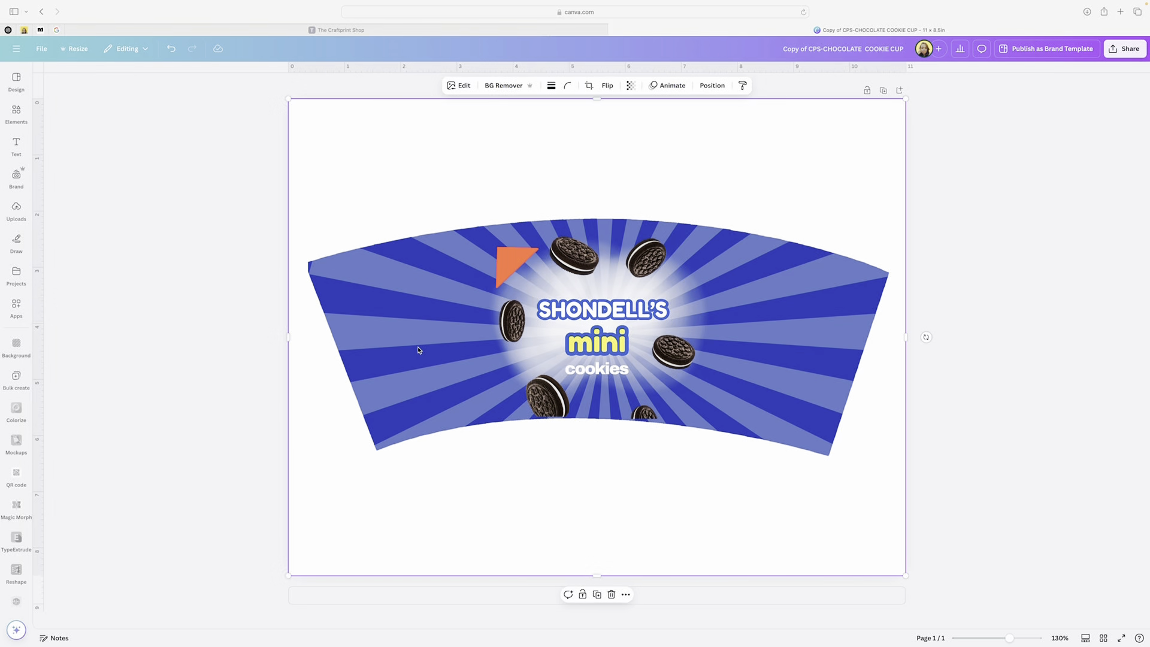
left_click(561, 308)
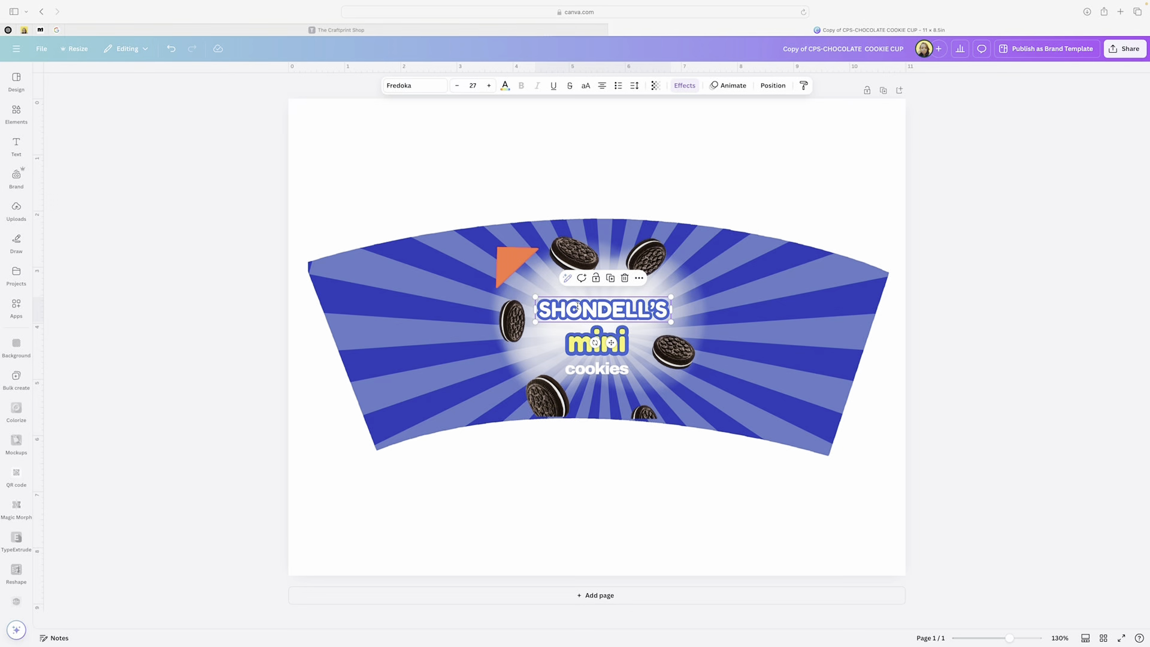
left_click(505, 85)
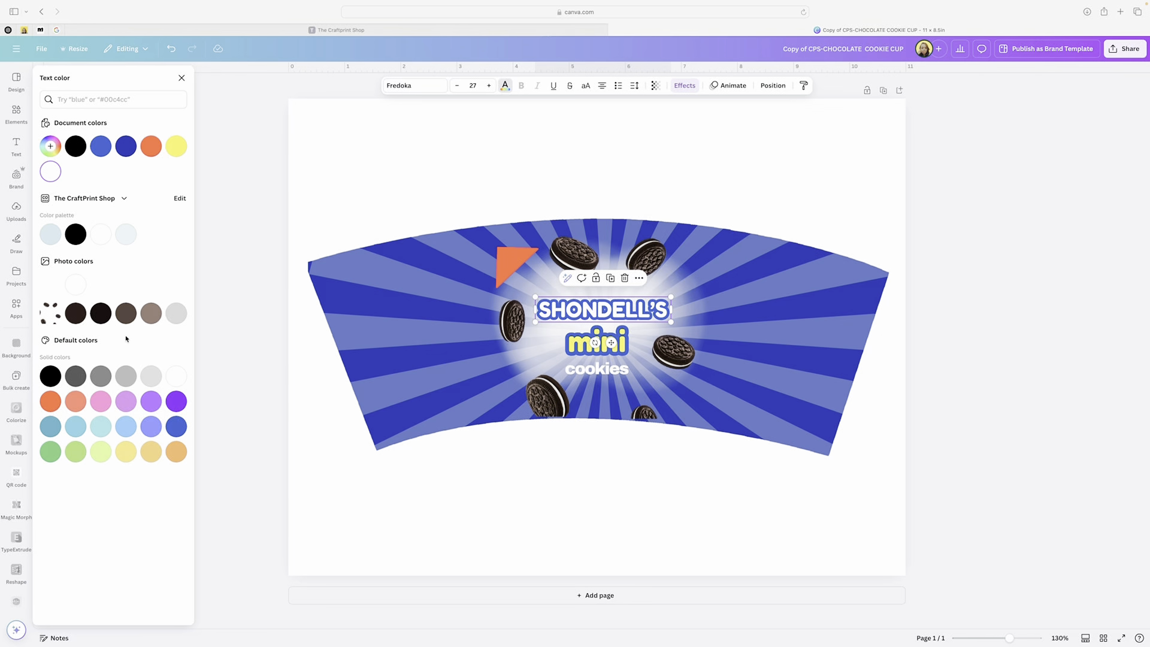
left_click(129, 427)
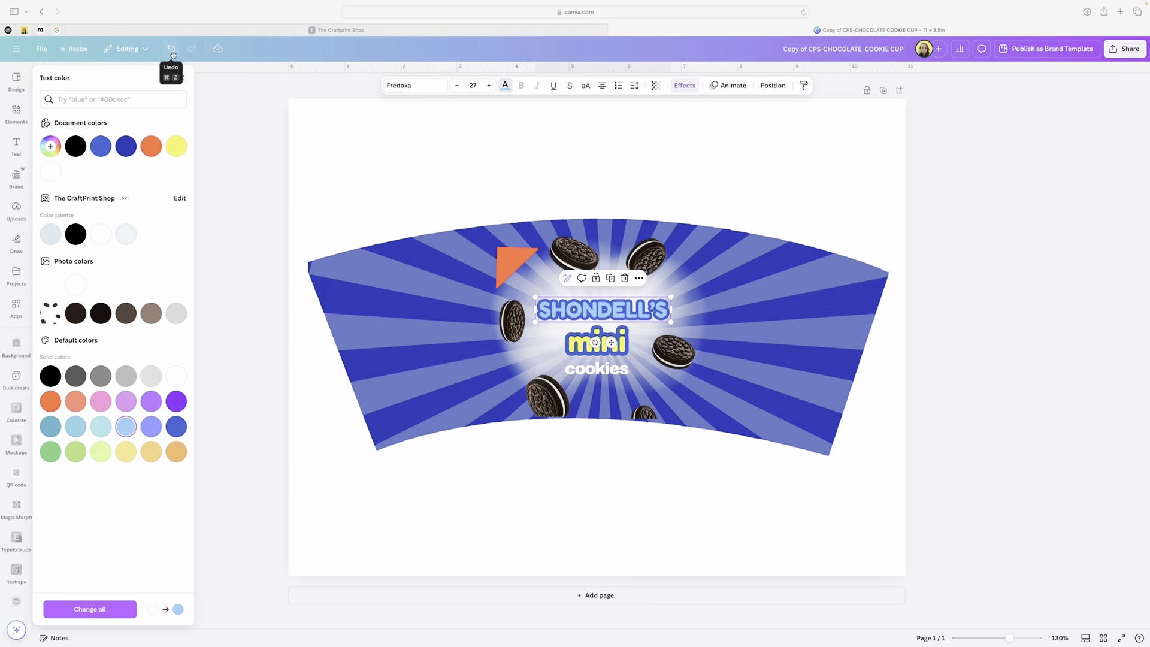
left_click(172, 52)
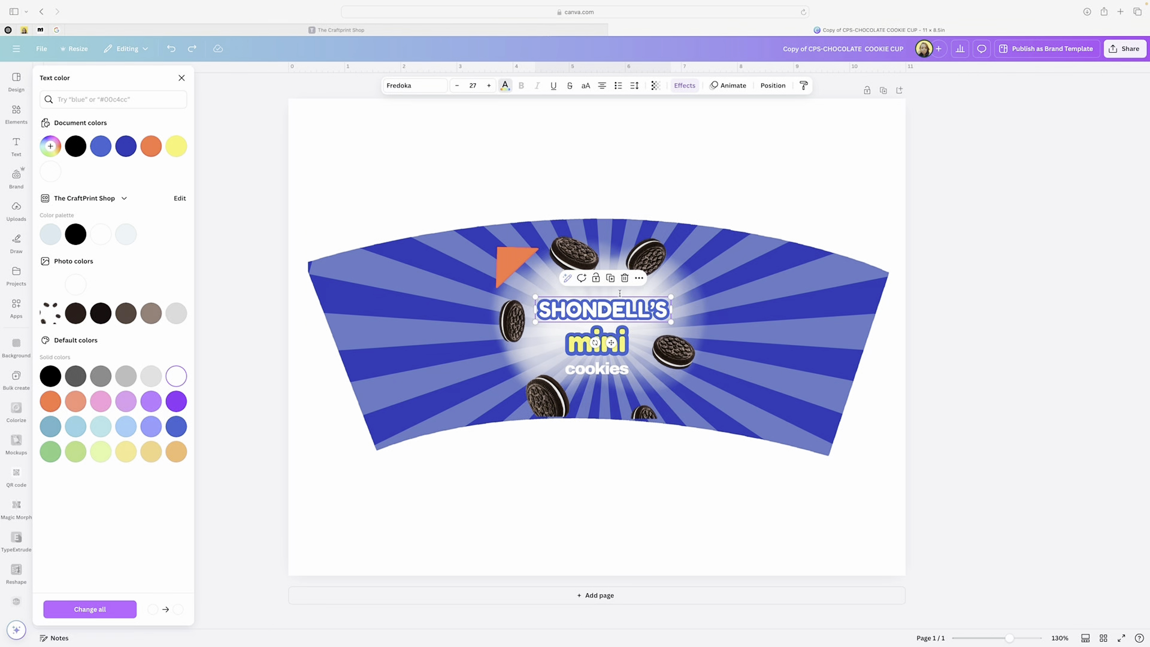
Step: Try an orange outline color on the name text above "mini" and undo the change
left_click(684, 86)
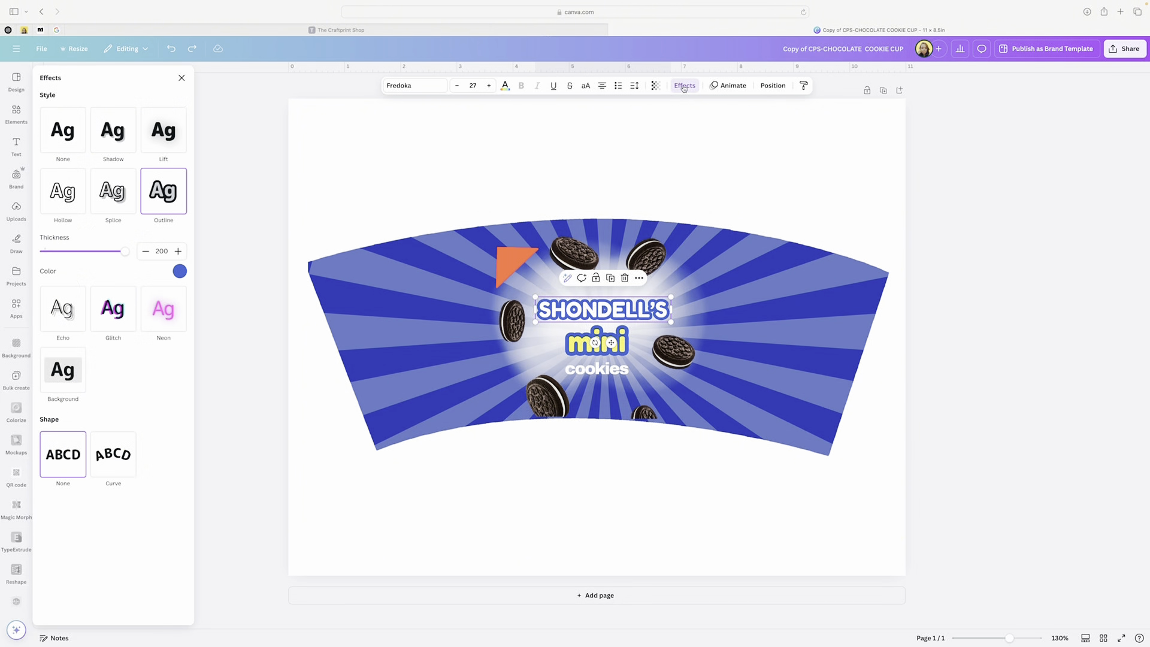
left_click(180, 272)
left_click(150, 317)
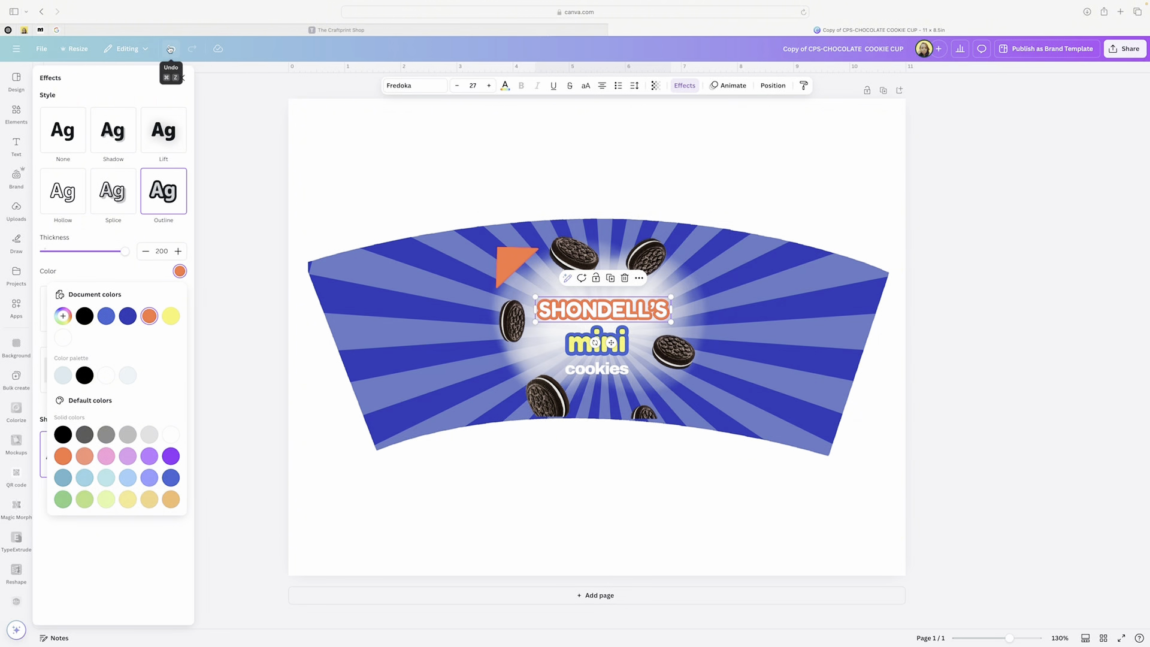
left_click(171, 49)
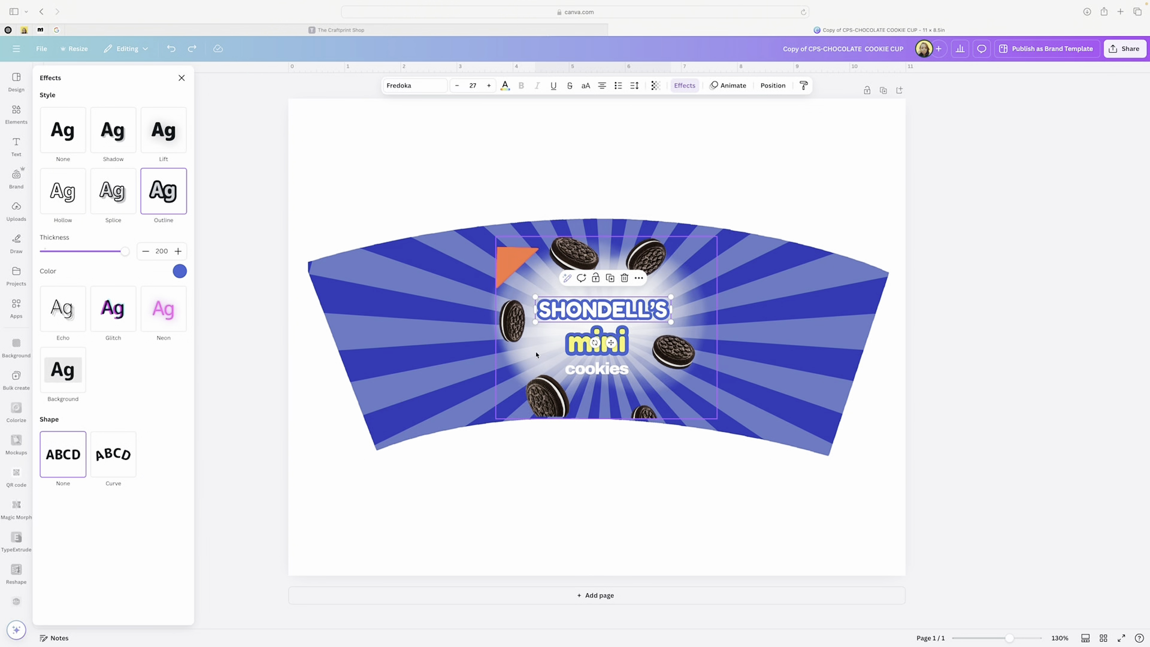
left_click(581, 368)
left_click(510, 259)
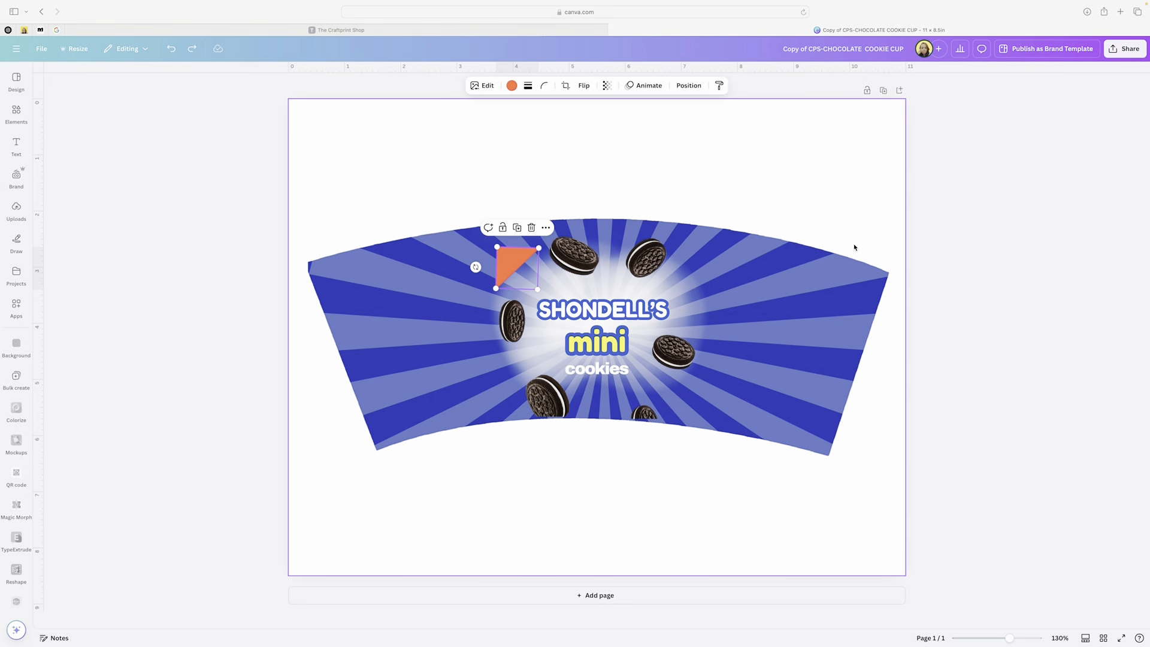
left_click(1006, 234)
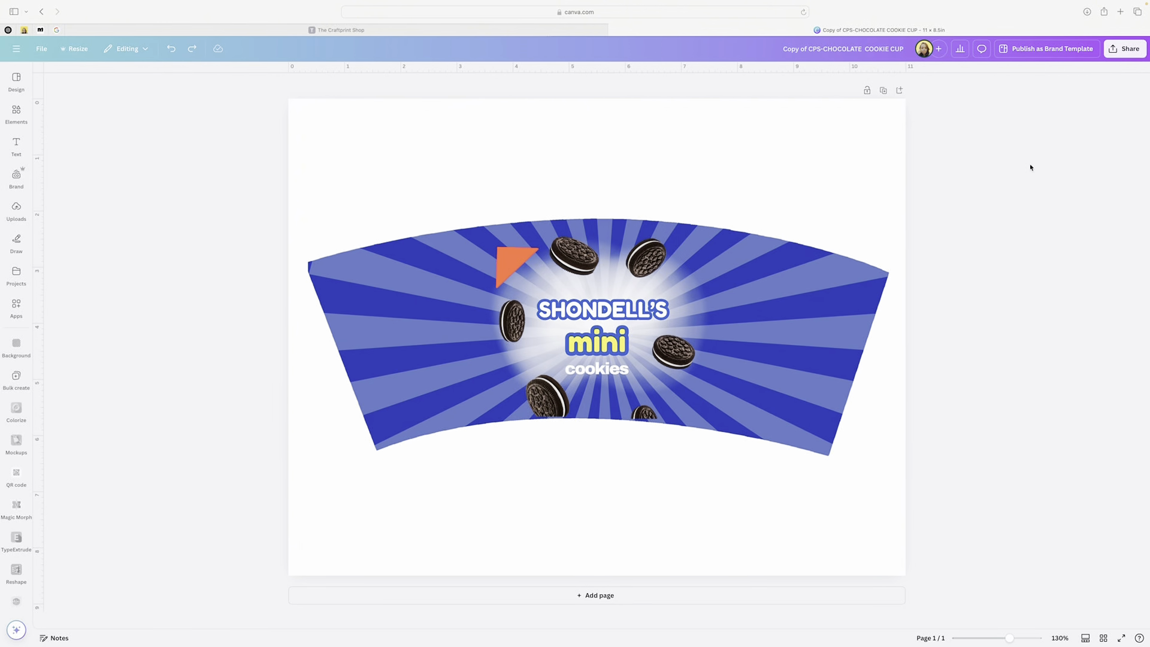
scroll(1032, 160, "left", 2)
Step: Insert the teddy bear graphic from the recently used elements, shrink it and move it over the "cookies" text, undoing the last adjustment
left_click(17, 208)
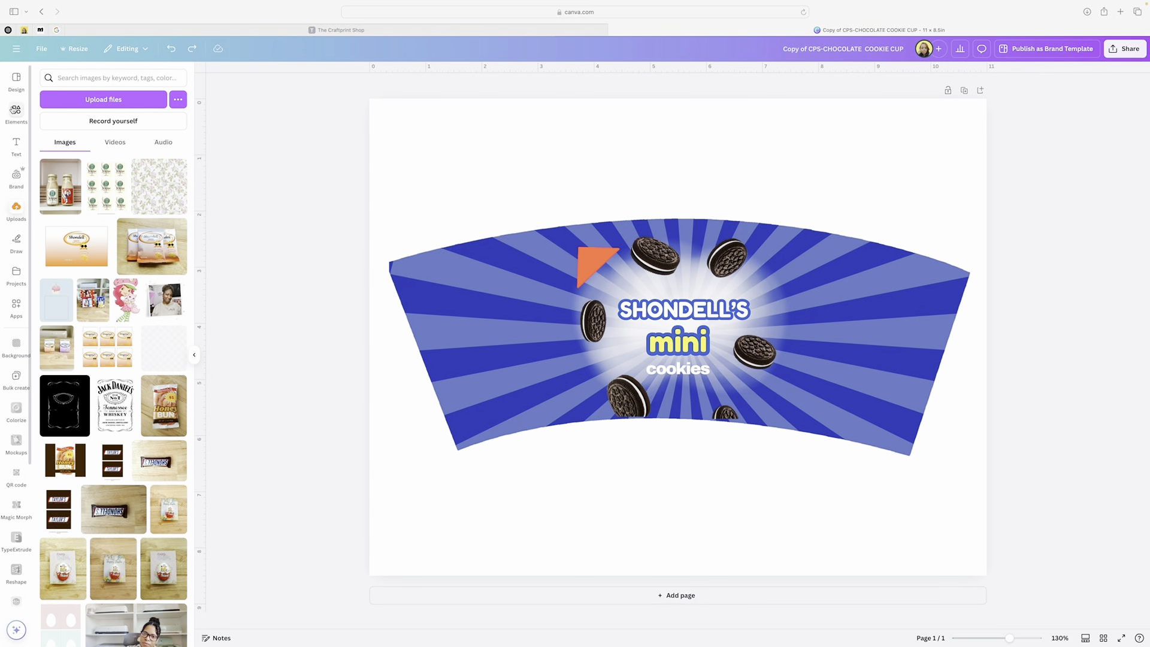
left_click(15, 110)
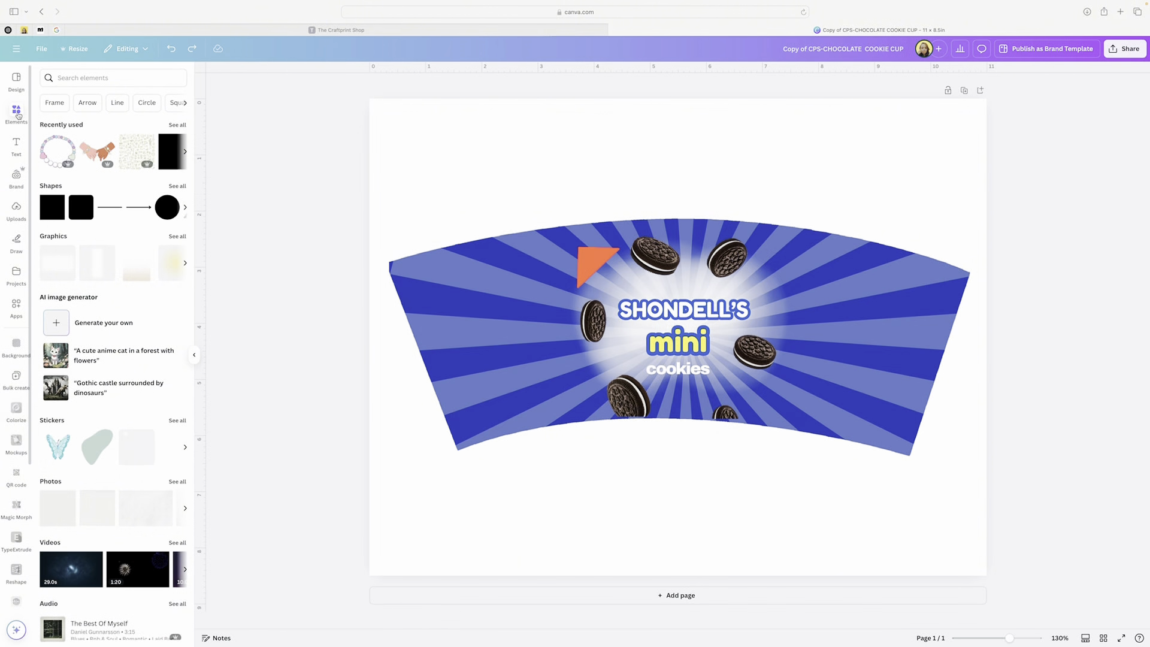
left_click(176, 124)
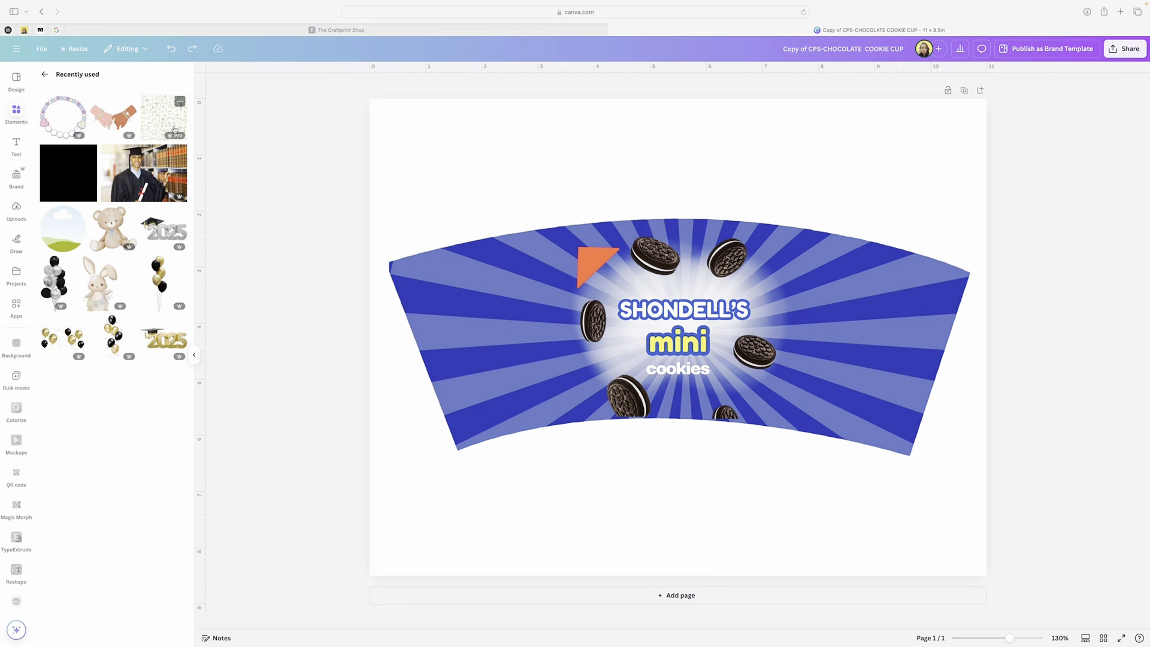
left_click(120, 230)
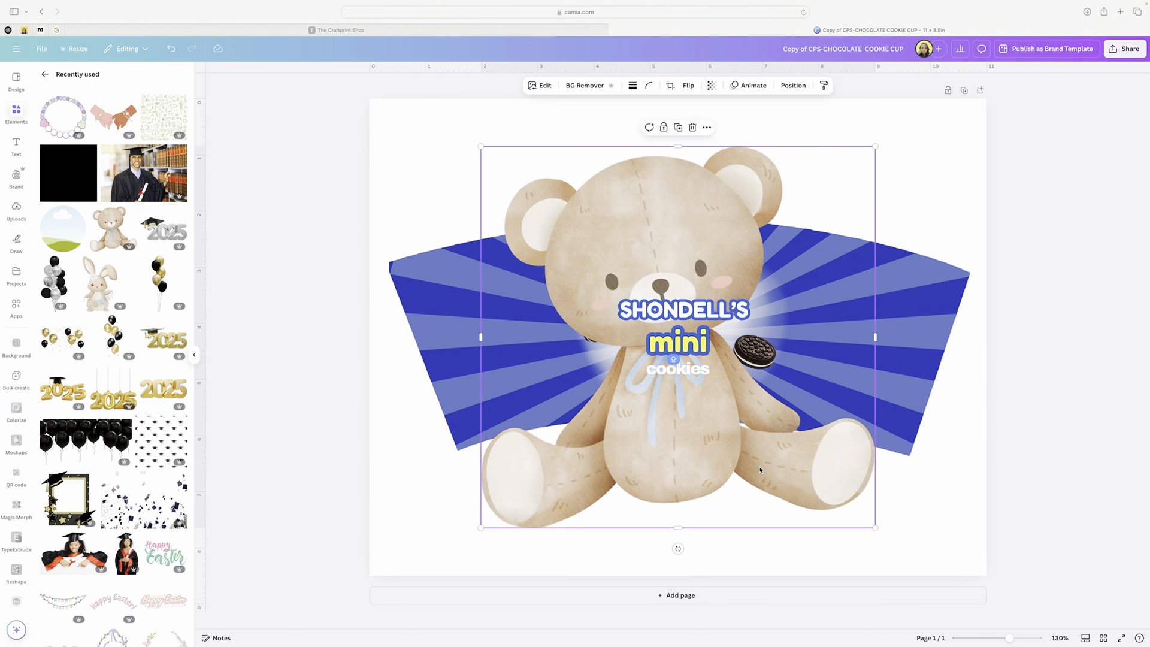
left_click_drag(875, 531, 603, 179)
left_click_drag(512, 169, 732, 407)
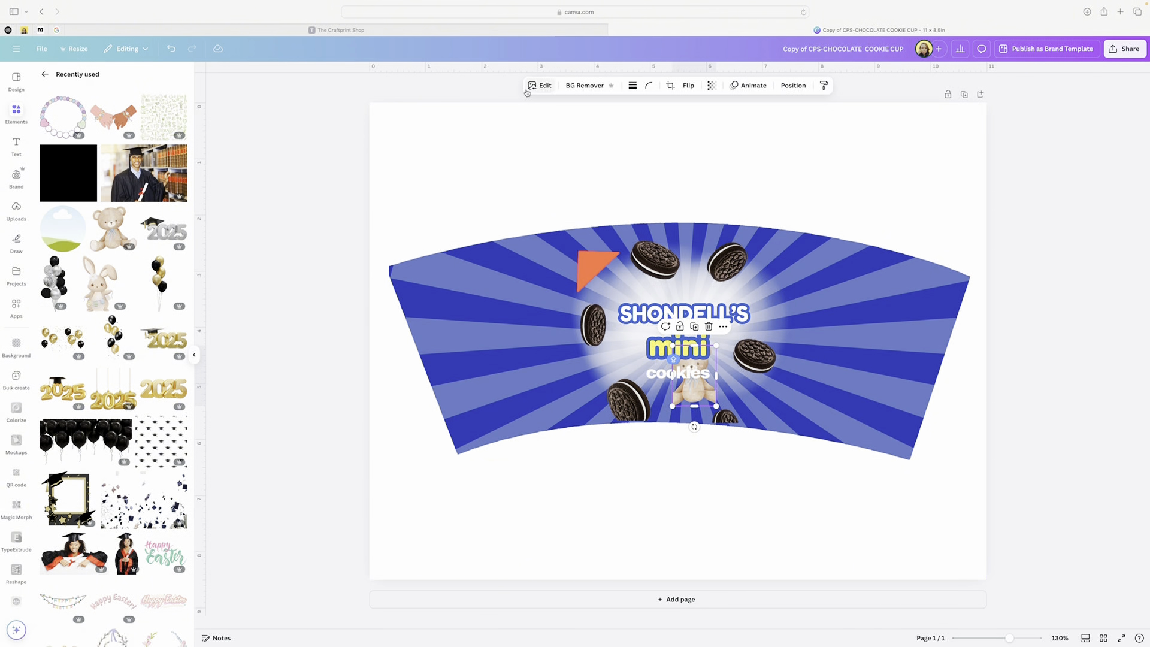
left_click(170, 49)
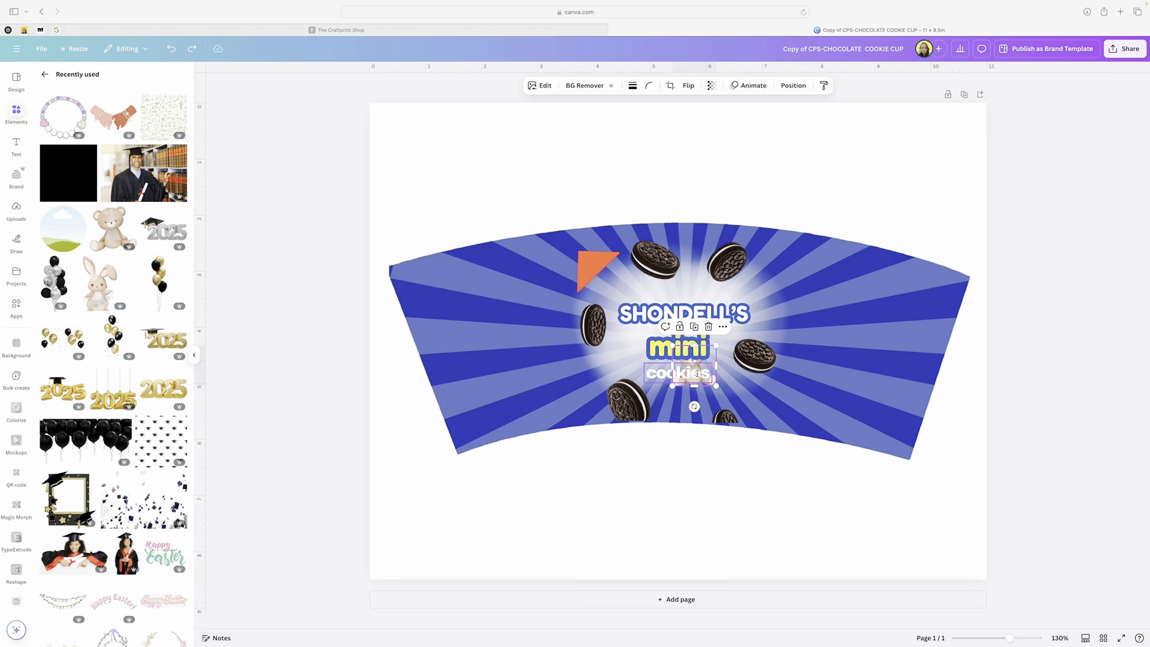
Step: Separate the teddy bear from the "cookies" text, placing the bear just below its right end, and shrink the bear slightly
left_click(700, 365)
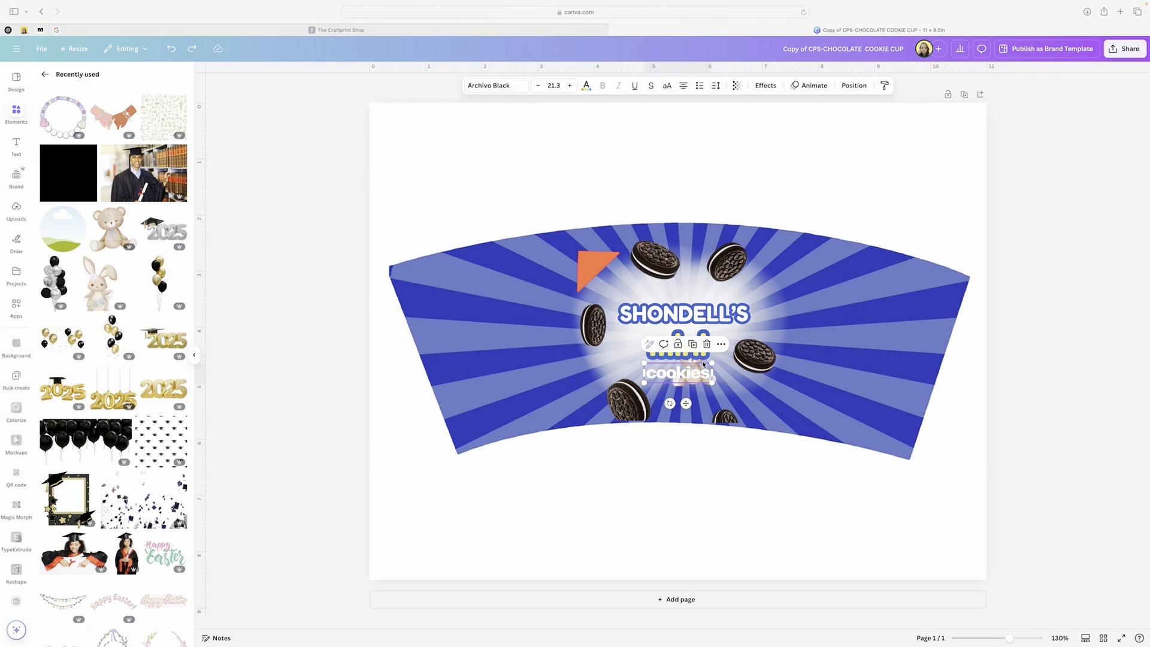
left_click(684, 348)
left_click(677, 371)
scroll(677, 371, "down", 1)
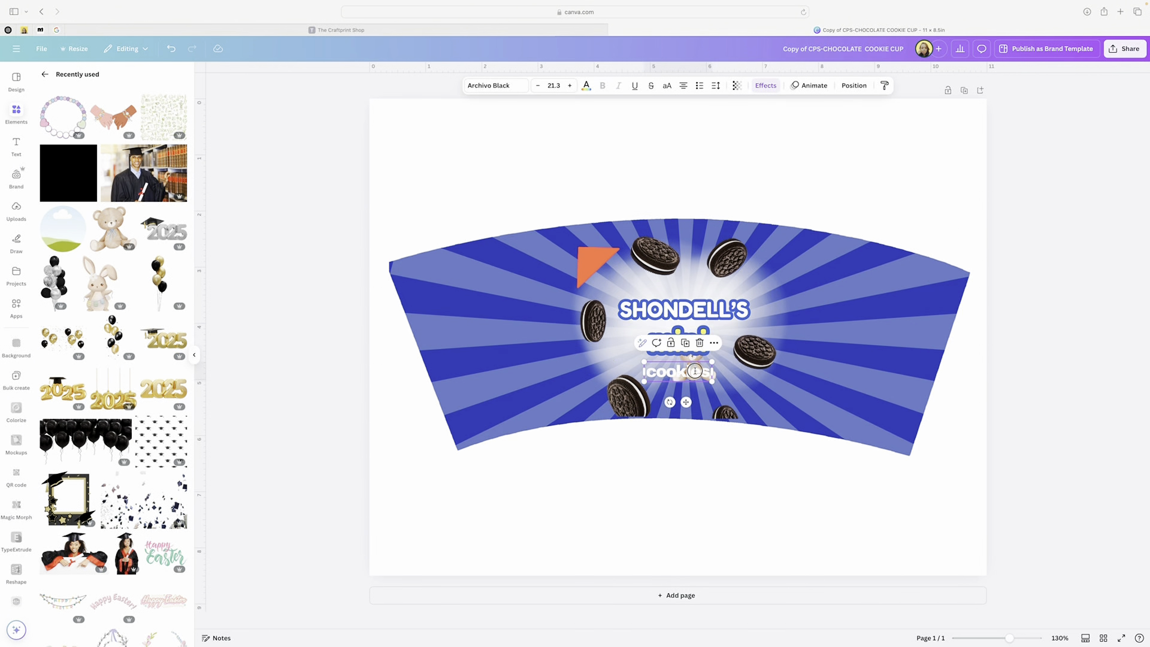
left_click_drag(677, 370, 625, 367)
left_click_drag(697, 369, 742, 384)
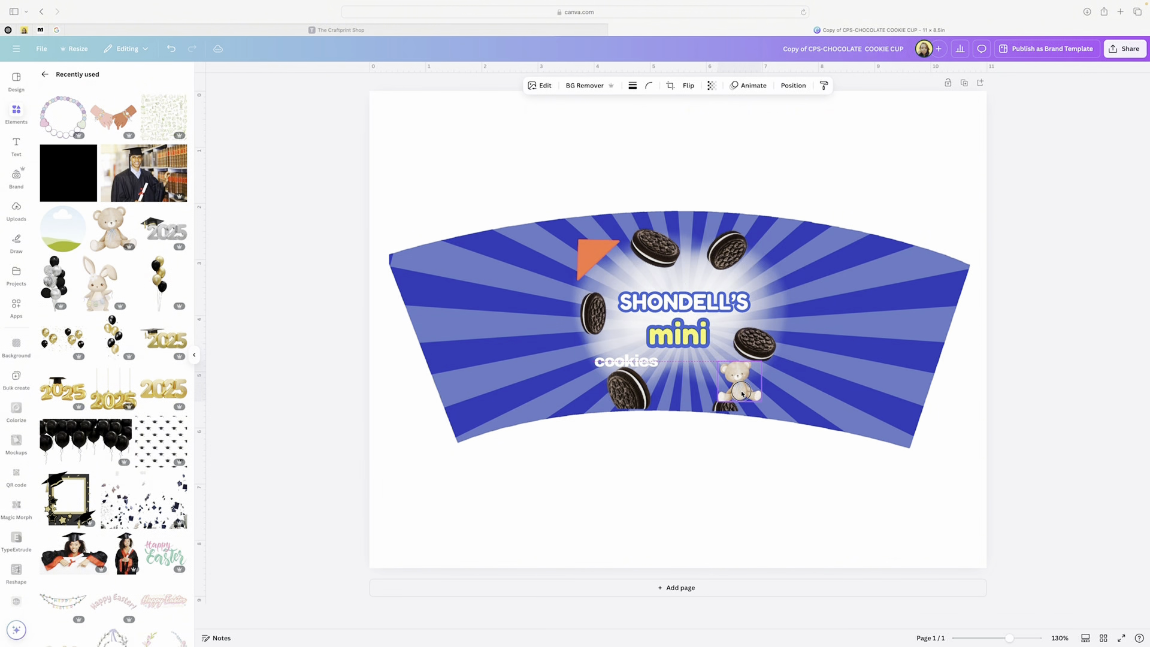
left_click_drag(642, 366, 701, 360)
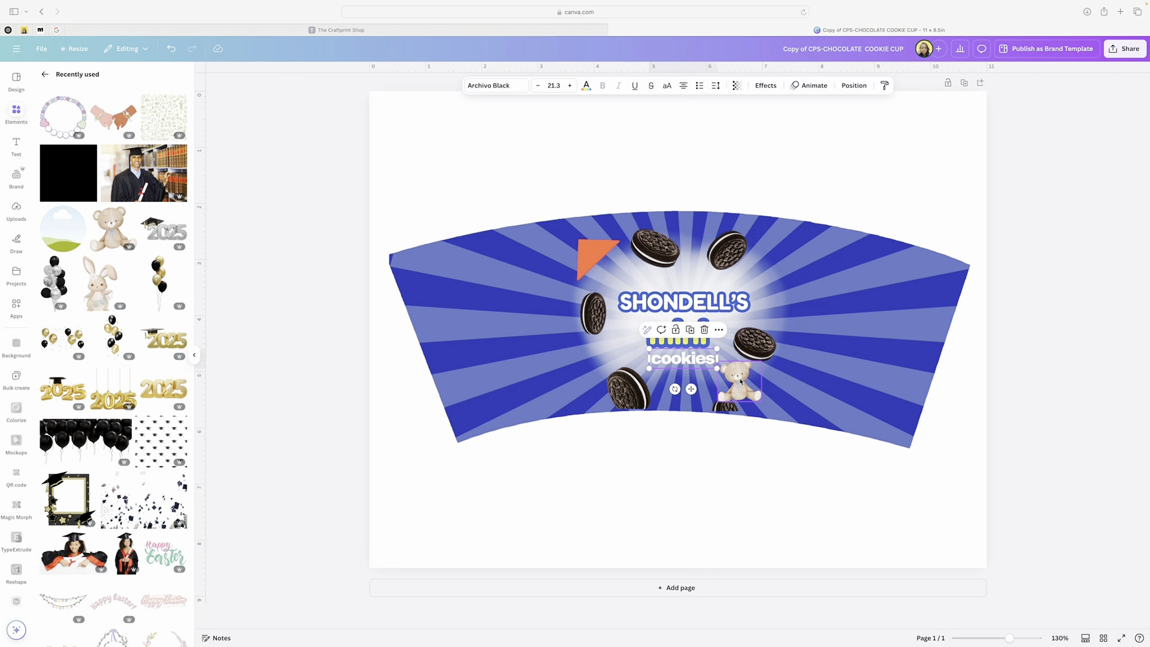
left_click(742, 387)
left_click_drag(764, 403, 751, 395)
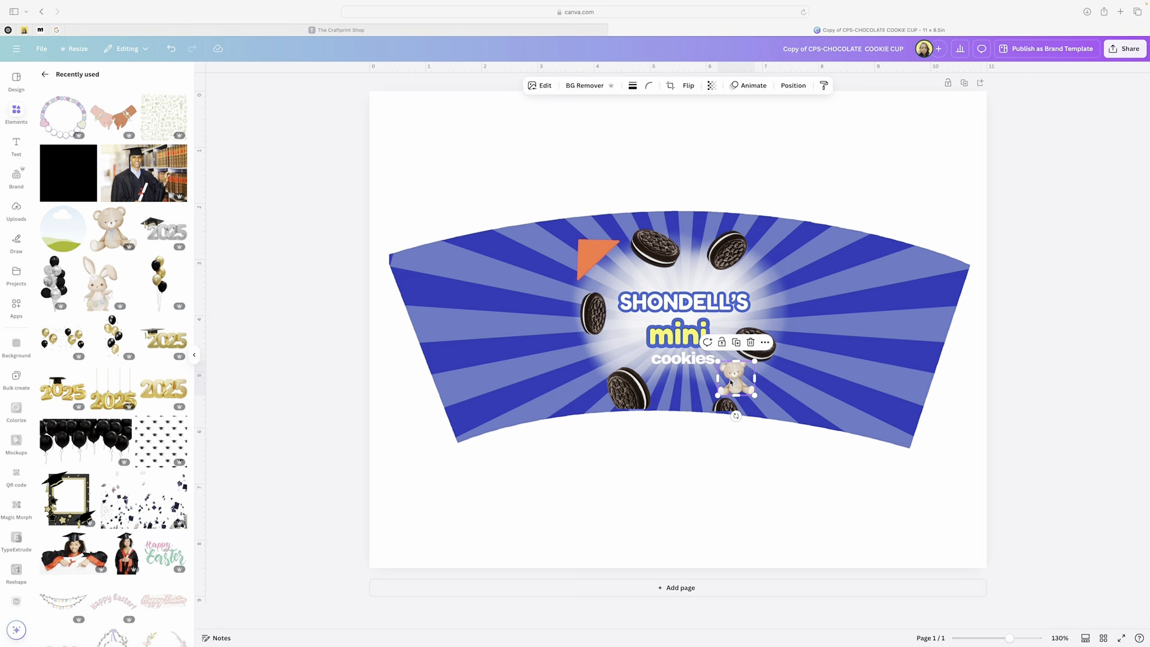
left_click(695, 391)
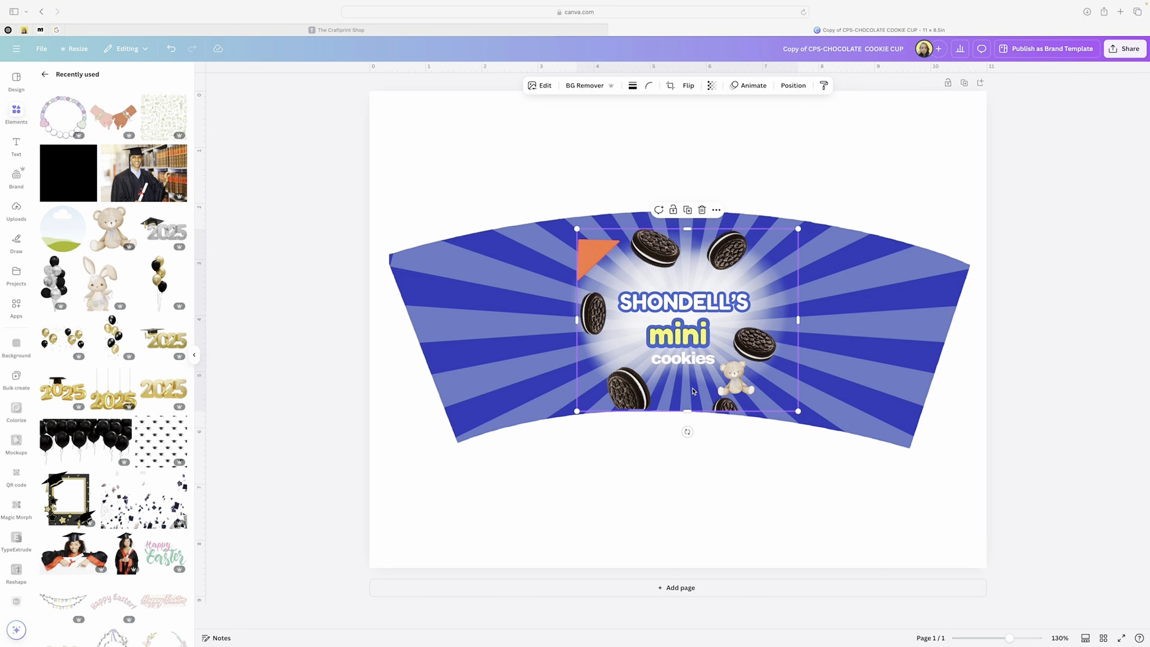
Step: Insert the graduate photo, remove its background, and shrink it to fit below the "cookies" text beside the teddy bear
left_click(131, 164)
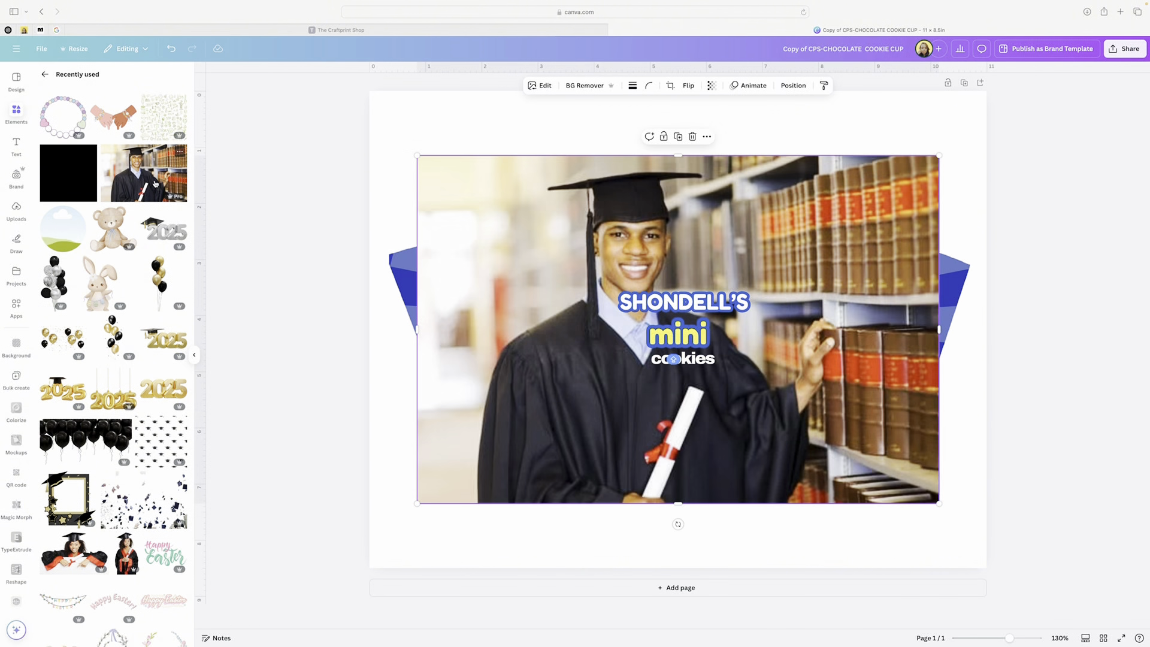
left_click_drag(416, 154, 817, 387)
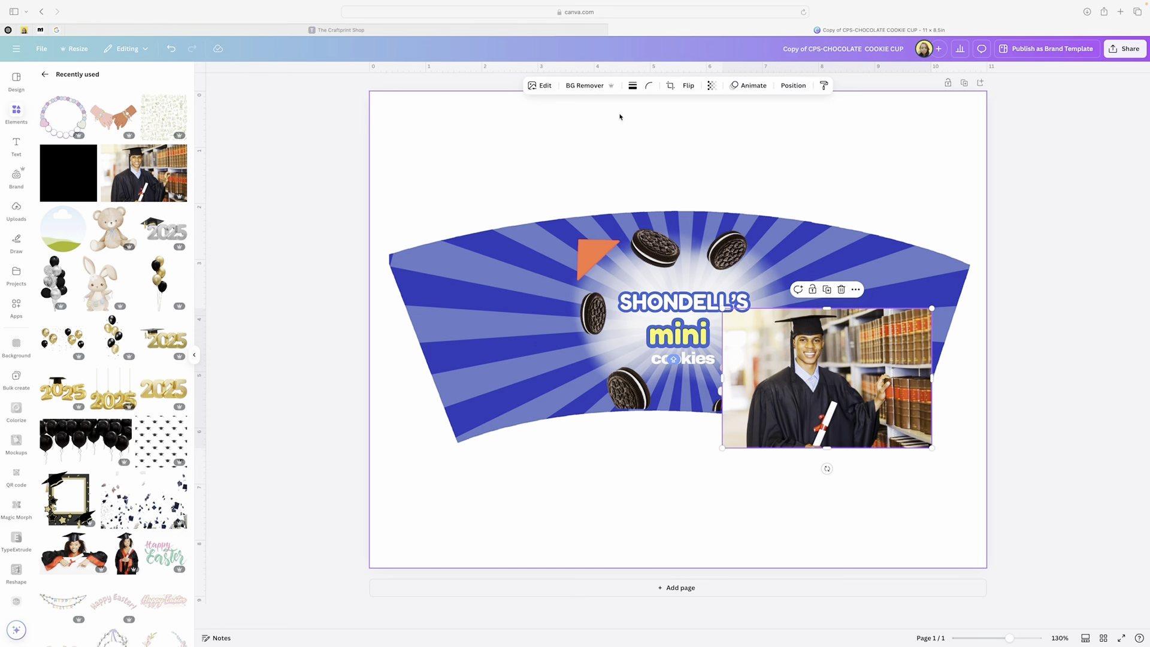
left_click(575, 87)
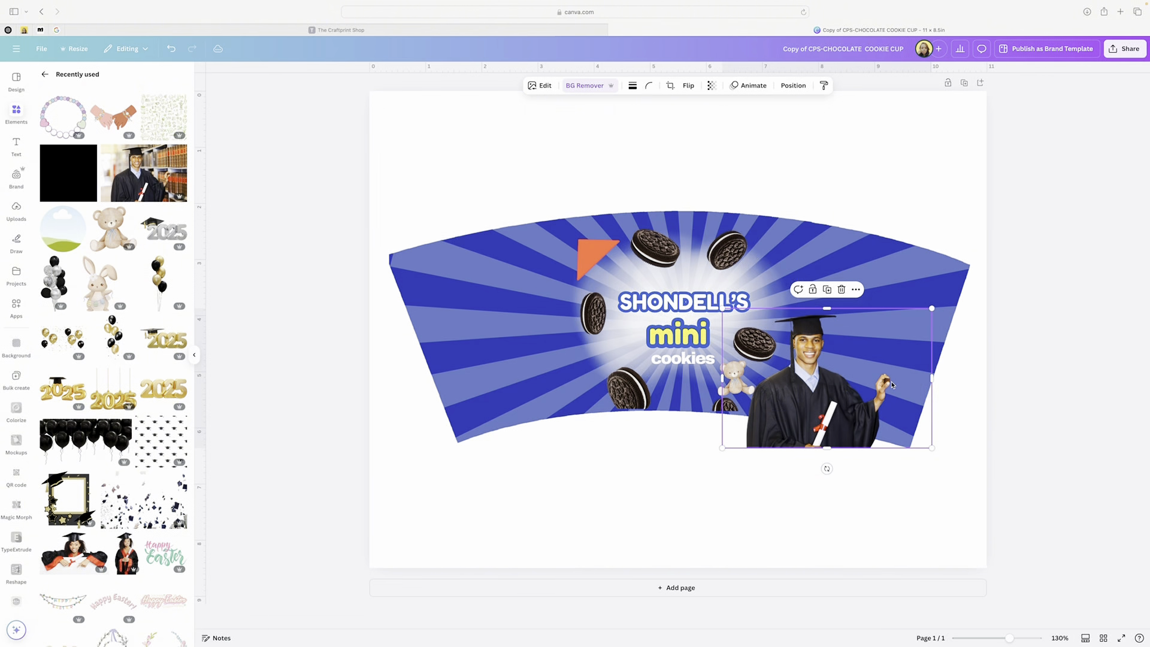
left_click_drag(932, 448, 692, 399)
left_click(683, 431)
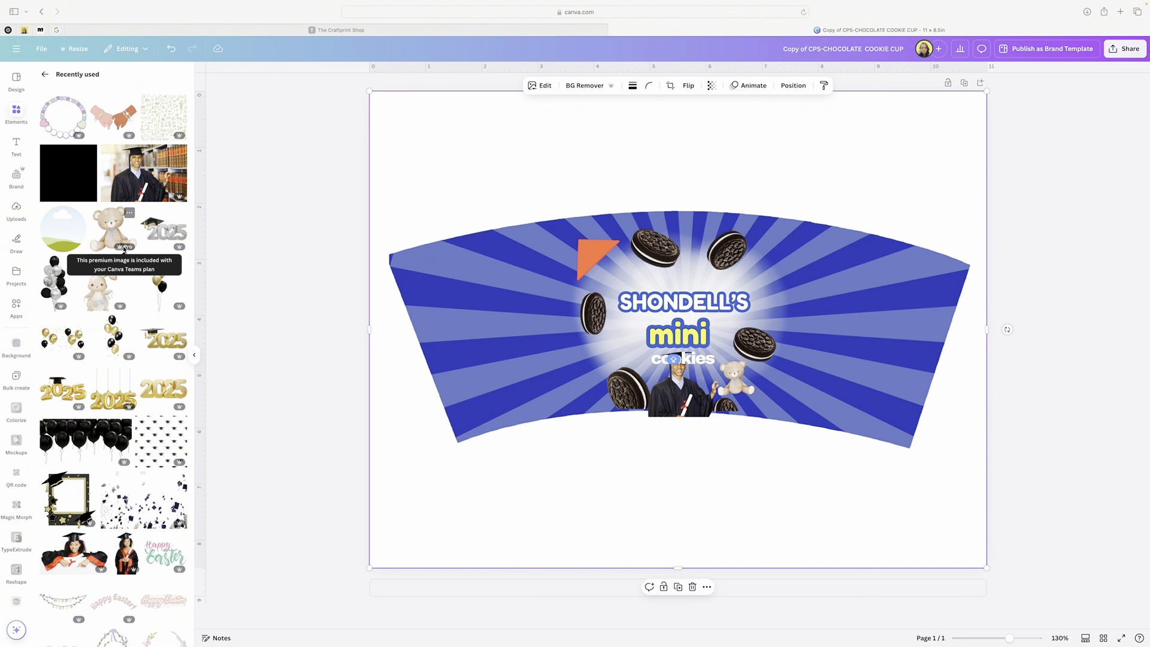
scroll(129, 281, "down", 5)
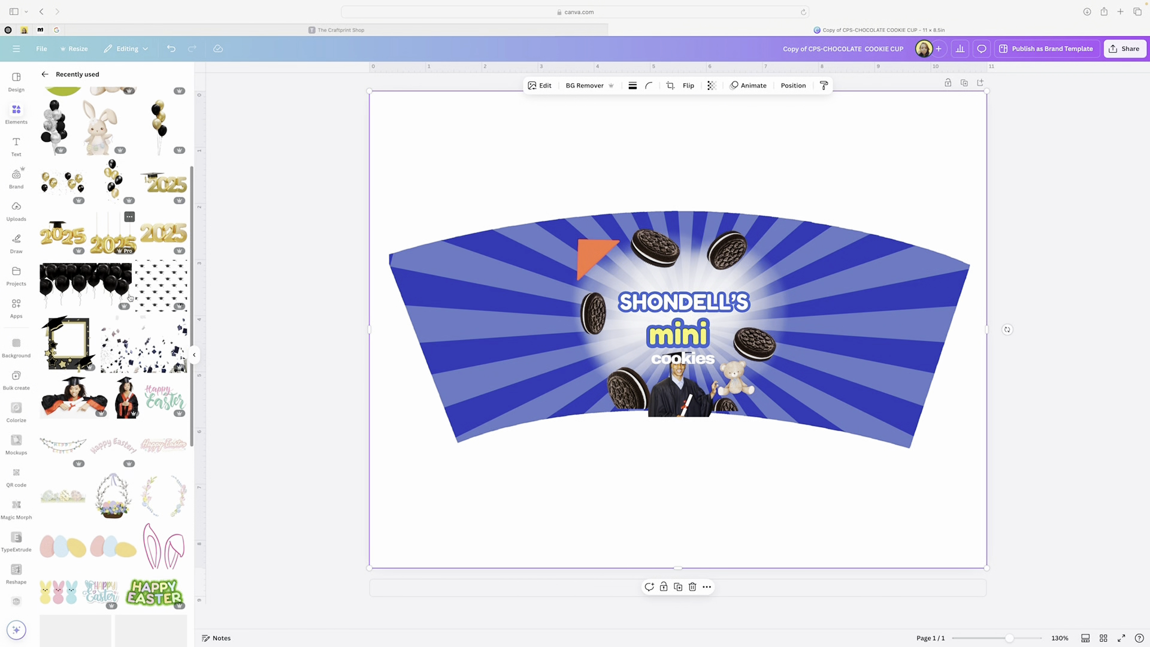
left_click(45, 74)
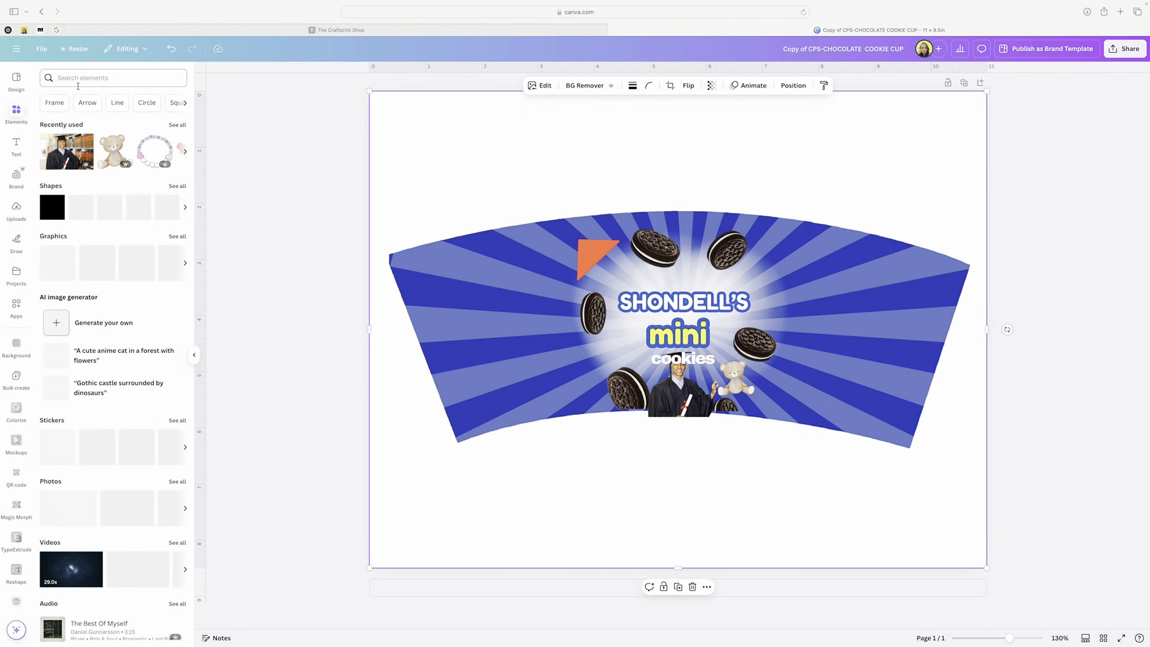
left_click(78, 78)
left_click(79, 82)
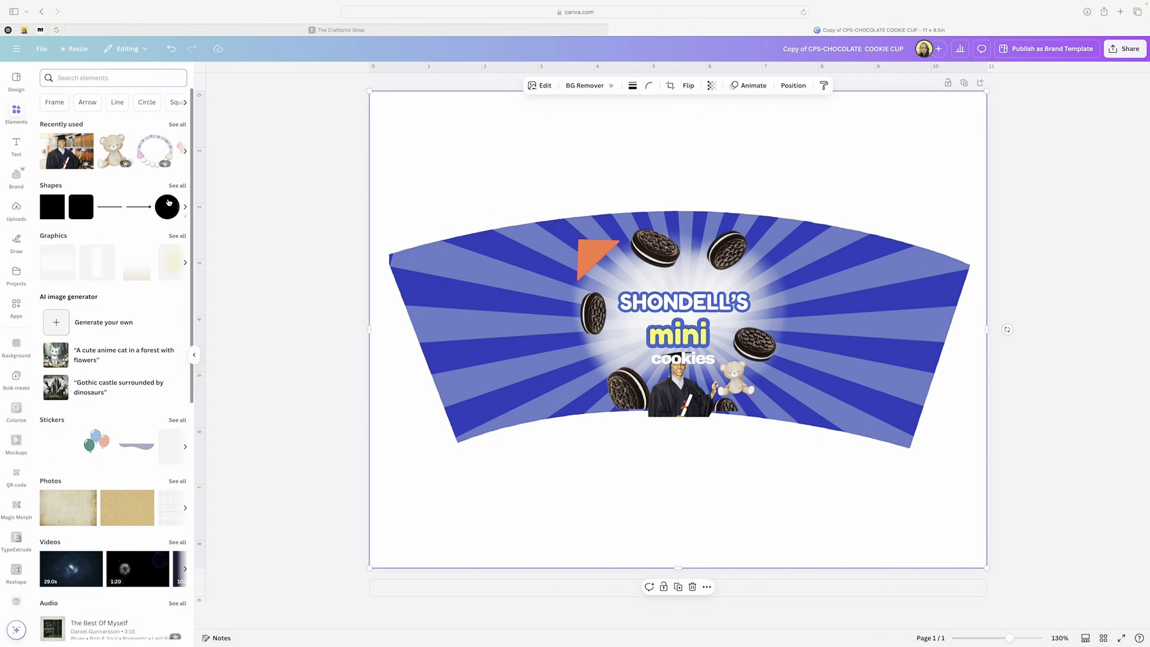
Step: Undo the insertion and placement of the graduate photo and teddy bear, along with the moves of the "cookies" text
left_click(683, 389)
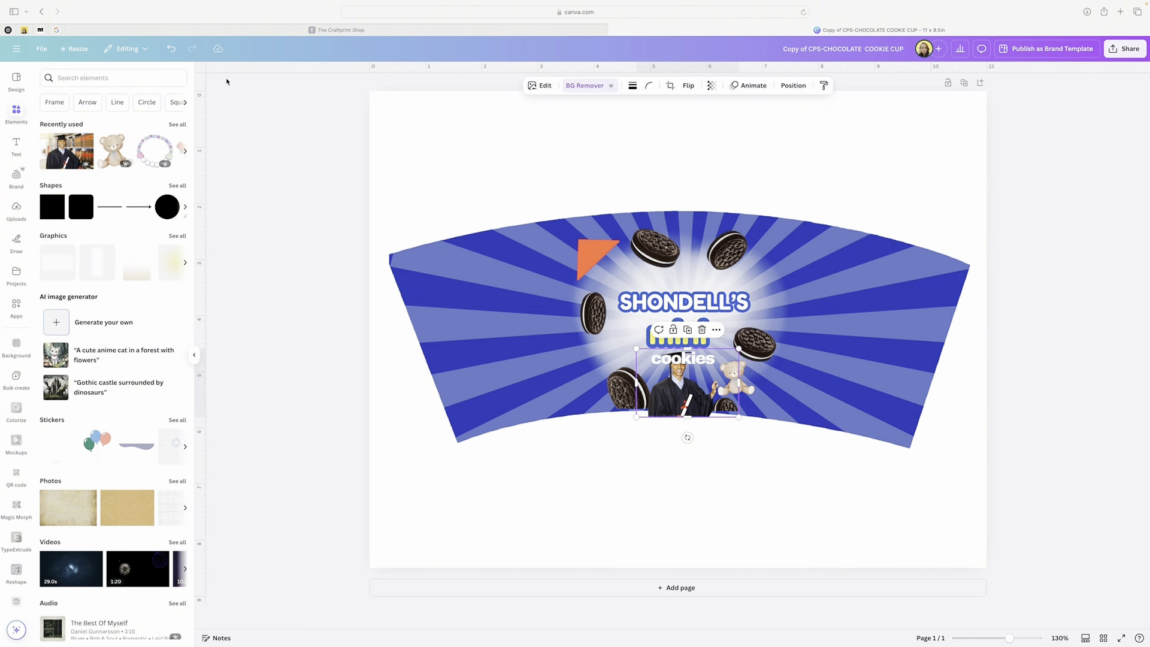
left_click(171, 49)
left_click(171, 50)
left_click(171, 49)
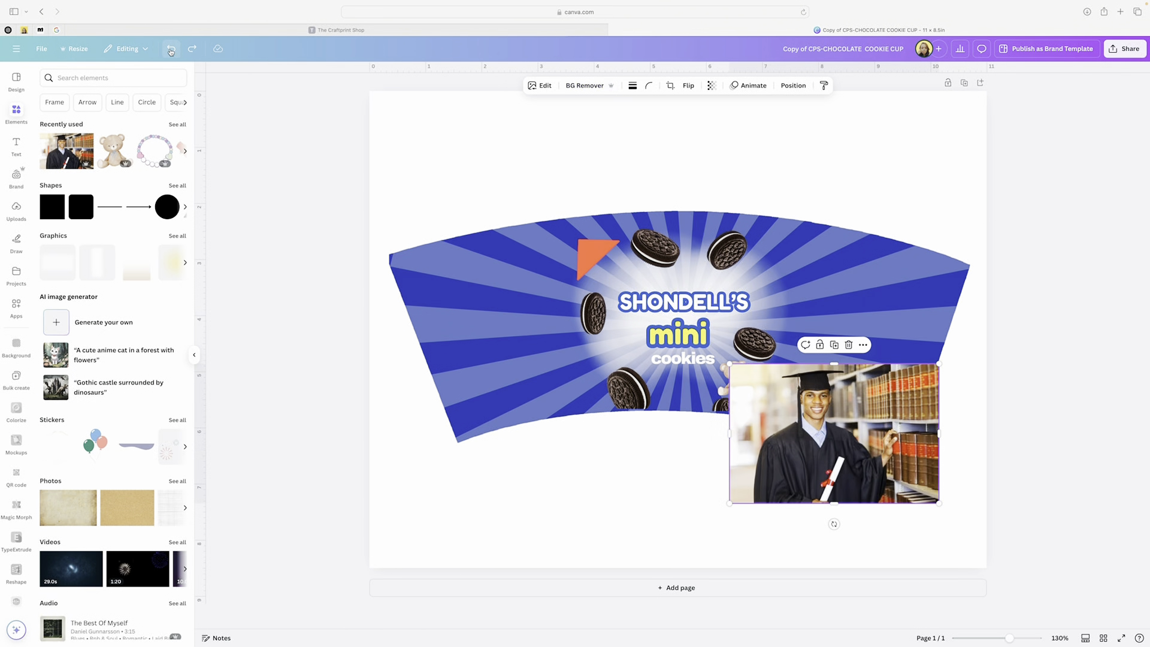
left_click(171, 49)
left_click(170, 49)
left_click(171, 49)
left_click(170, 49)
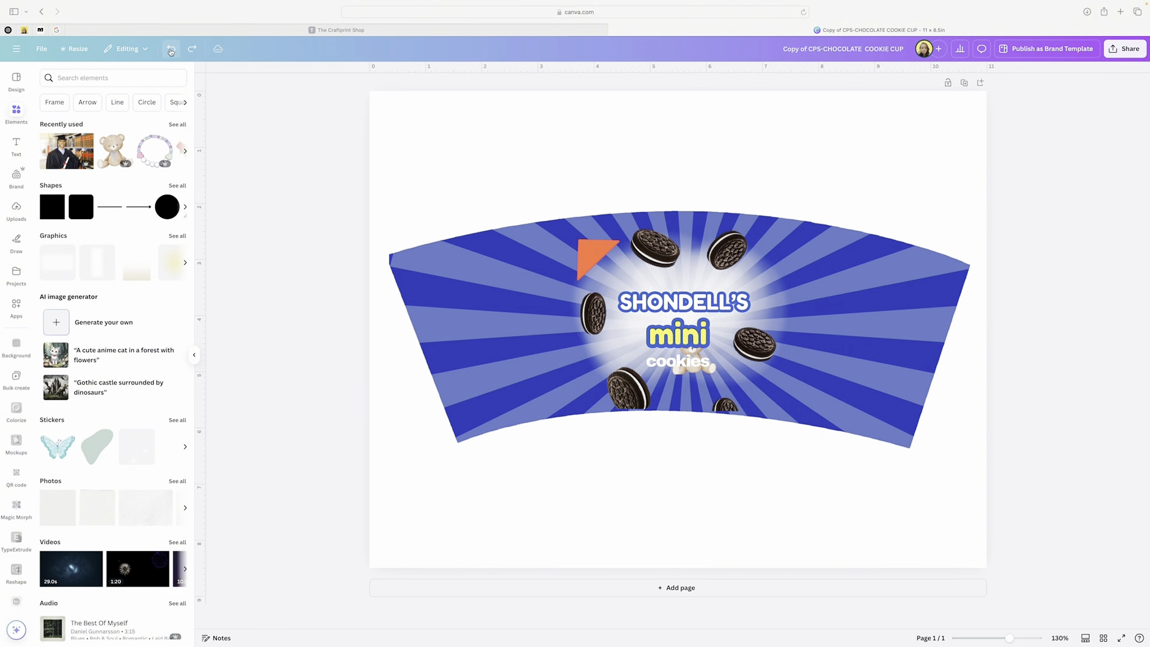
left_click(171, 49)
left_click(171, 49)
left_click(171, 49)
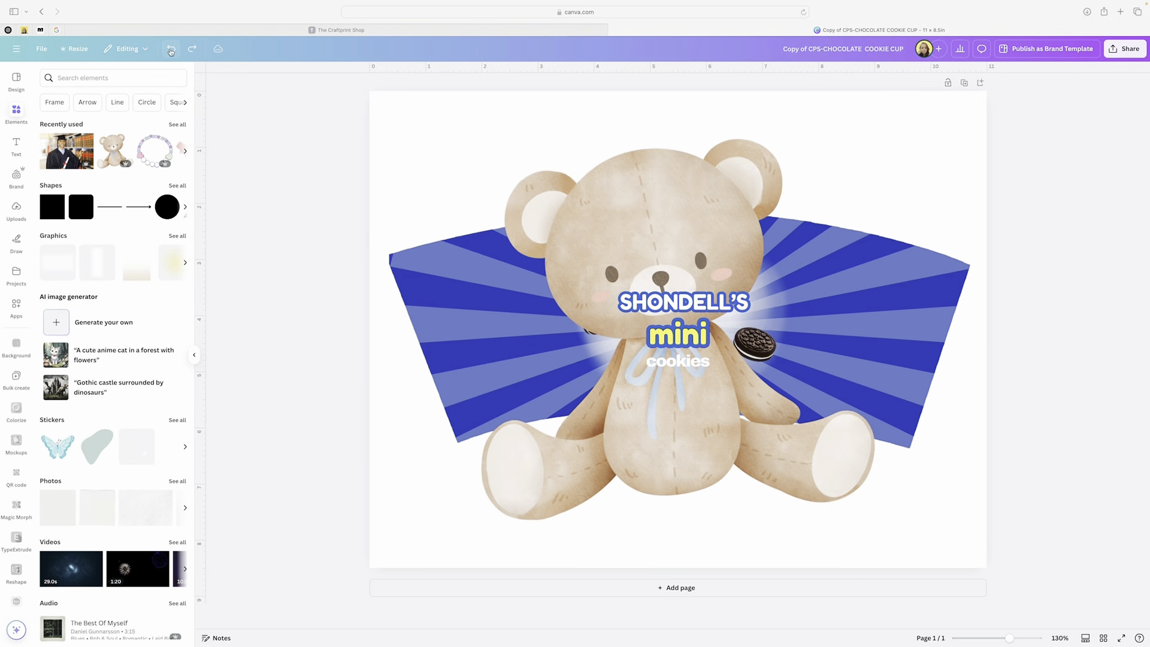
left_click(171, 49)
scroll(1127, 118, "down", 1)
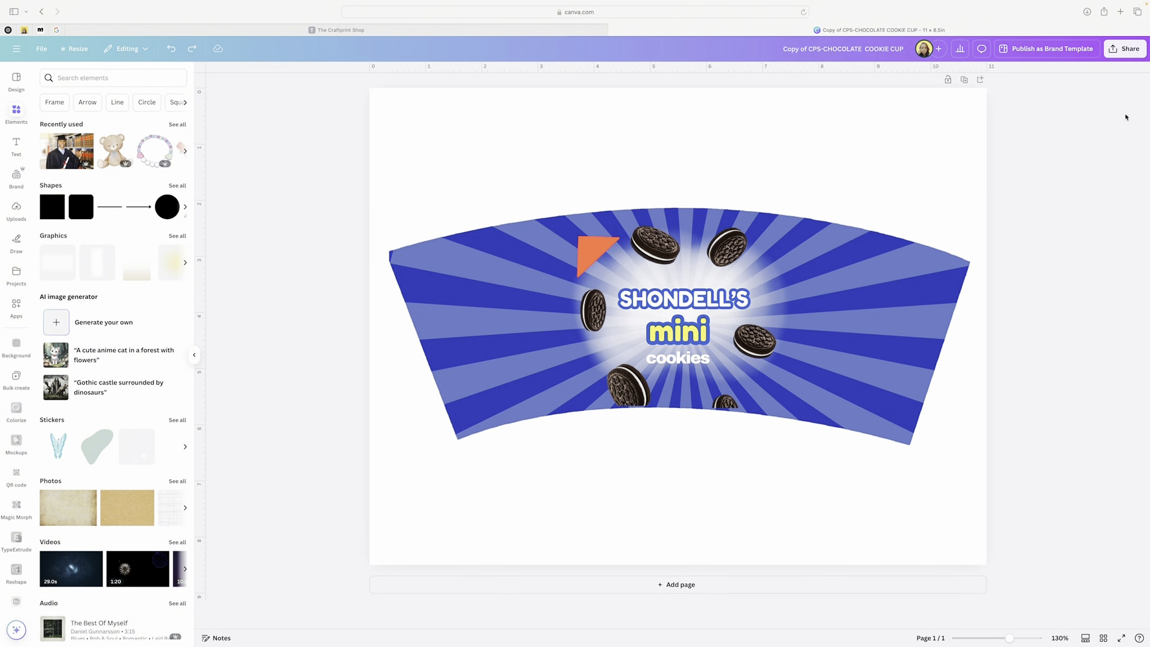
Step: Download the cookie cup design as a flattened PDF Print file
left_click(1128, 53)
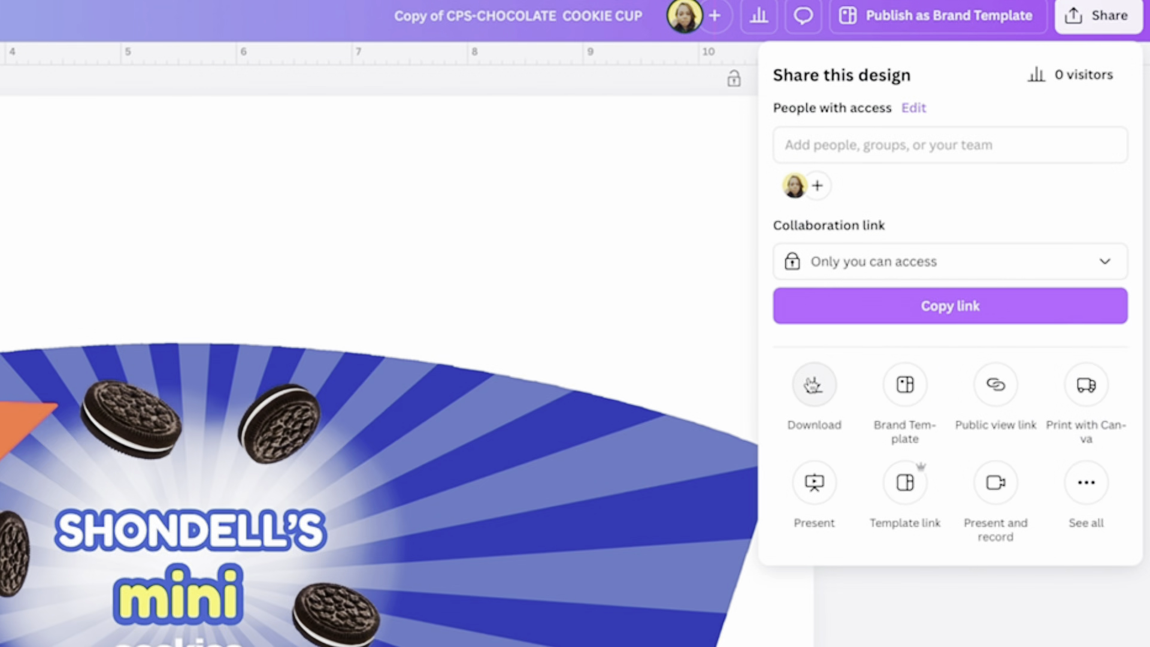
left_click(988, 228)
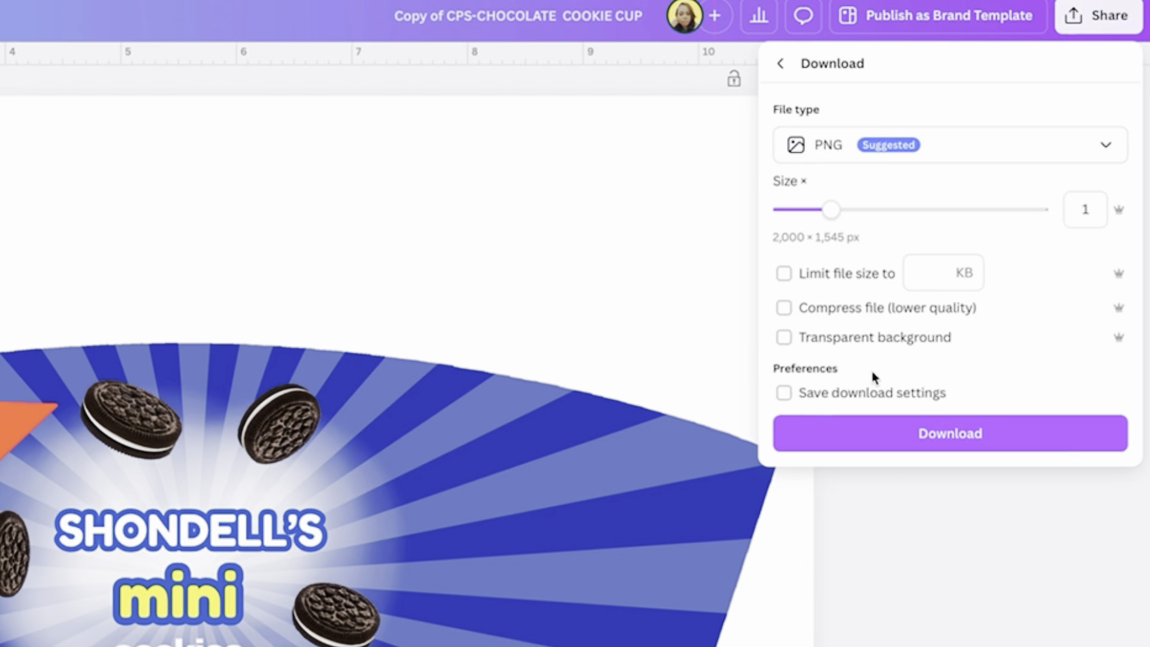
left_click(881, 146)
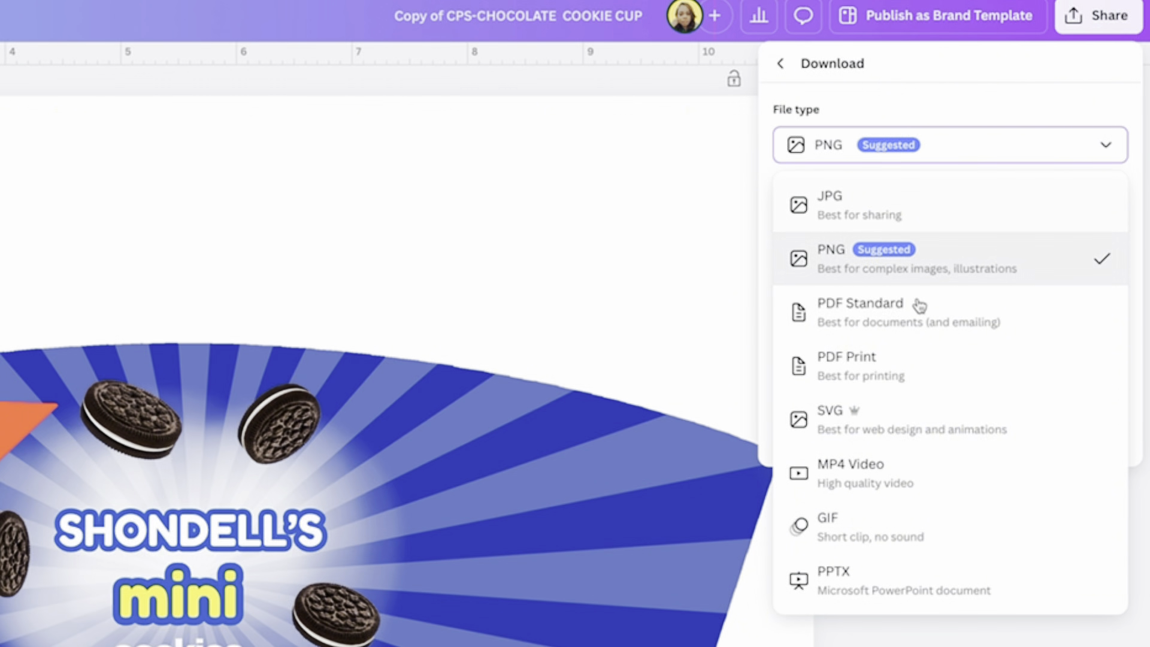
left_click(879, 367)
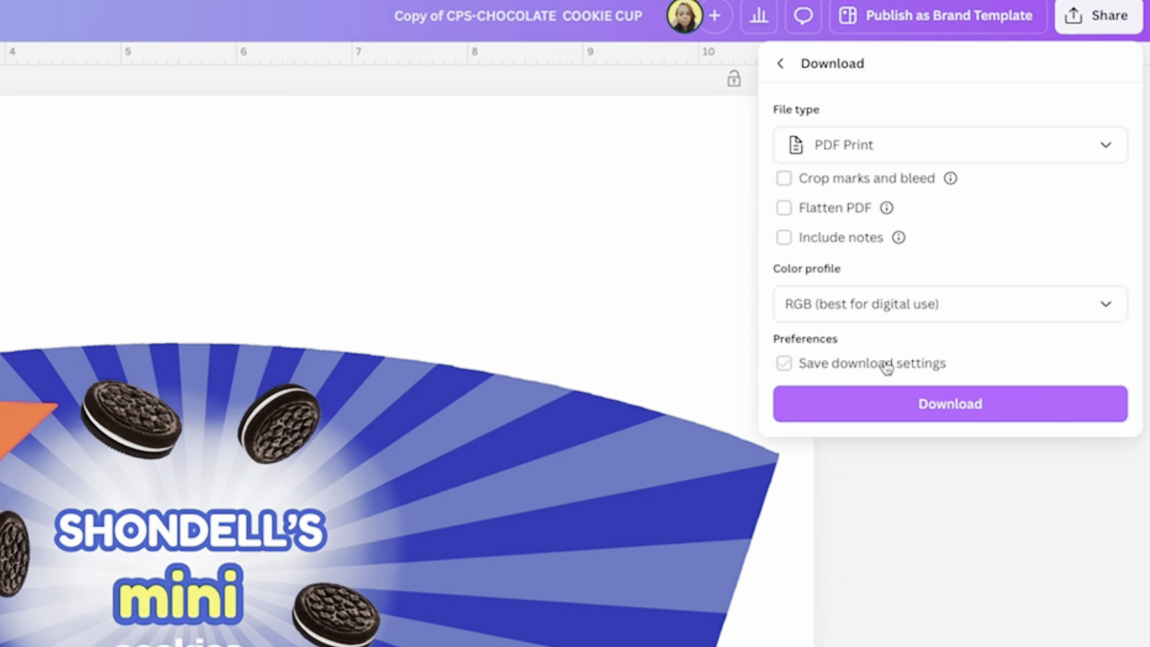
left_click(784, 210)
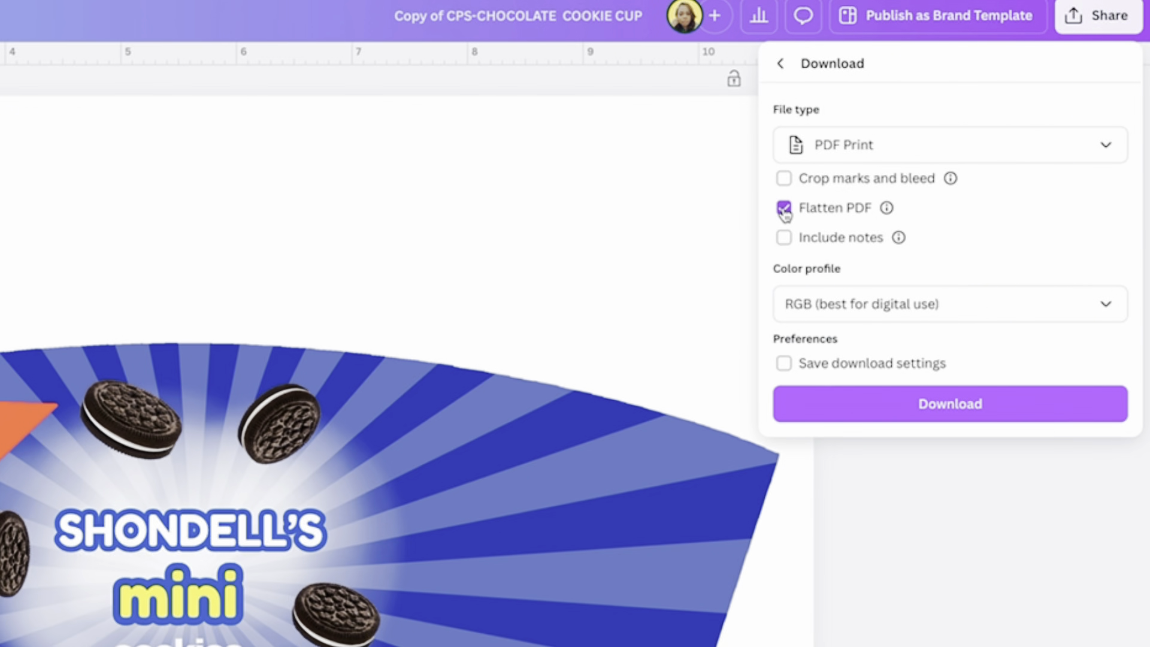
left_click(960, 414)
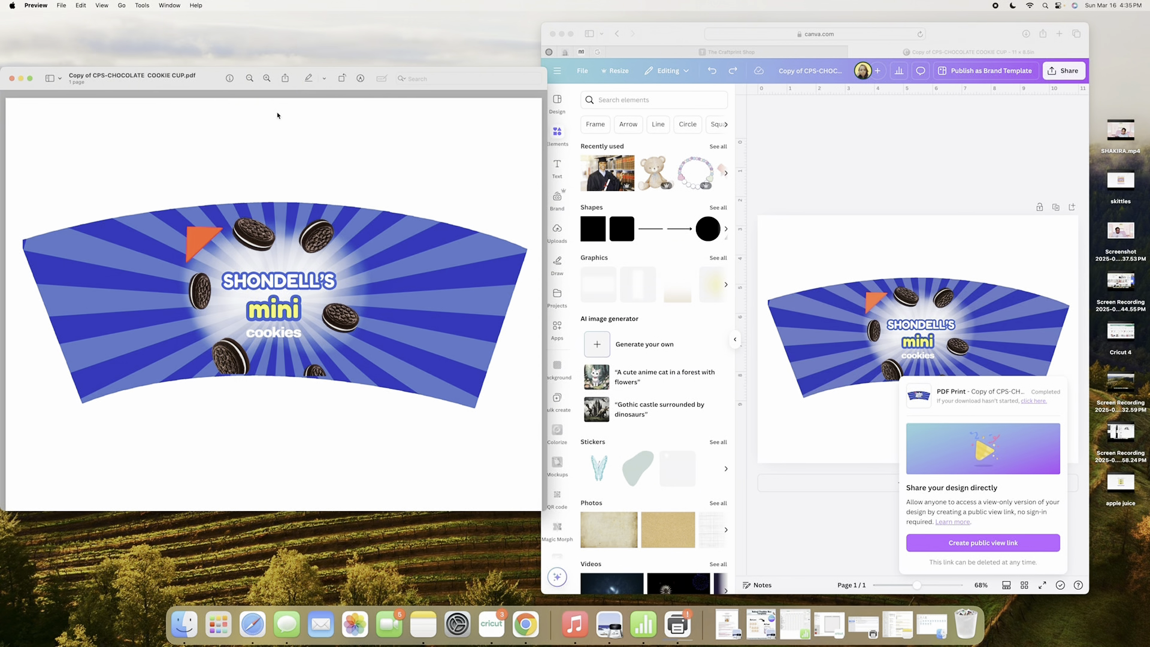
Step: Start printing the downloaded PDF from Preview, with Rear Tray feed, Photo High Gloss Paper media type and Best quality
left_click(62, 6)
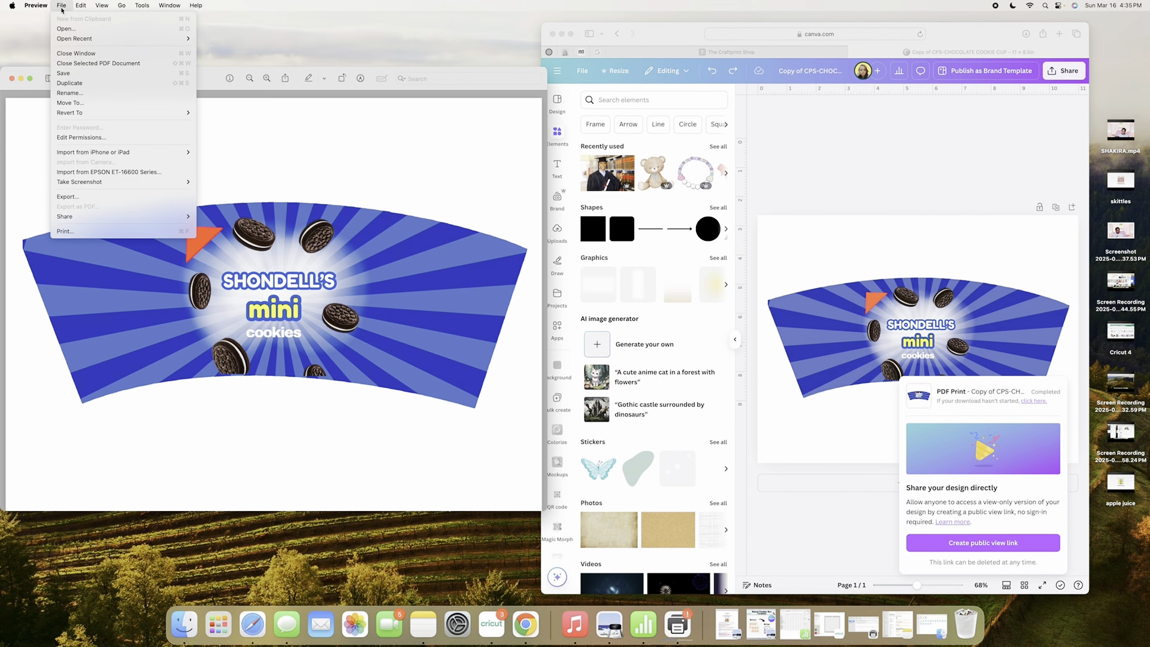
left_click(71, 236)
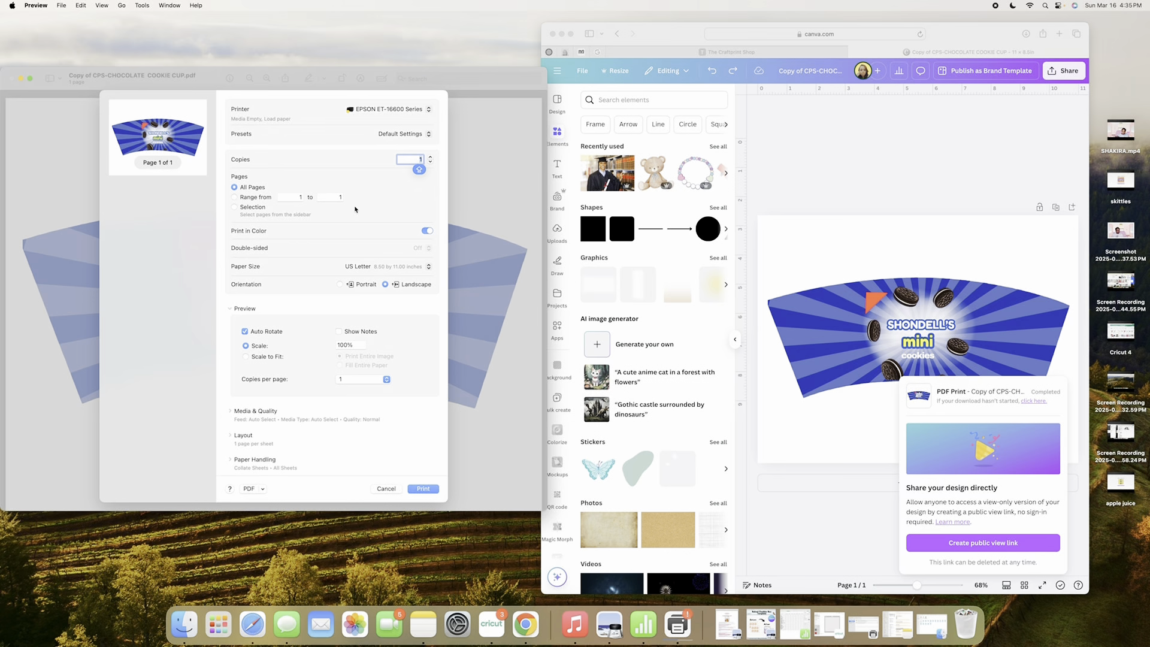
scroll(353, 209, "down", 3)
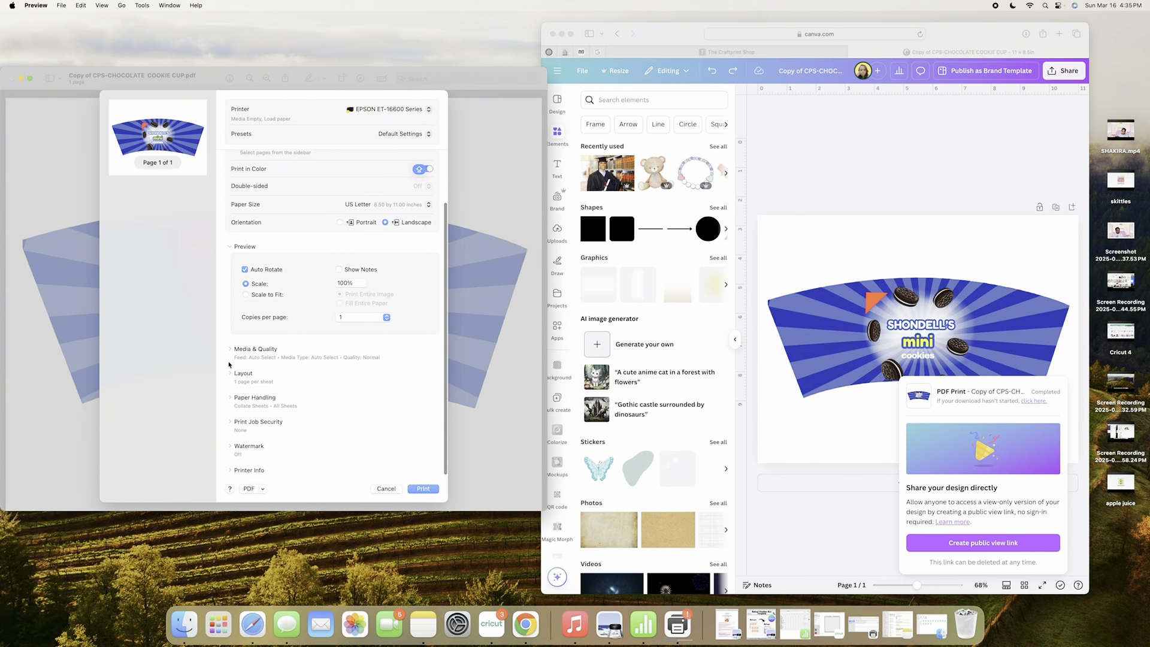
left_click(231, 352)
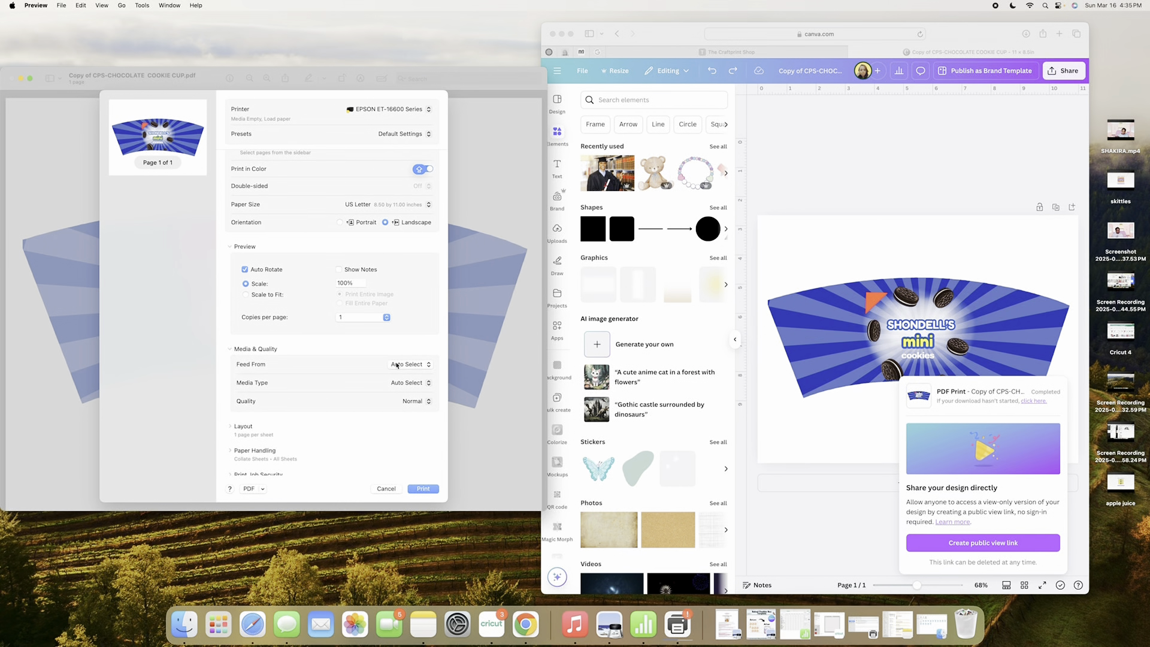
left_click(395, 365)
left_click(399, 393)
left_click(403, 384)
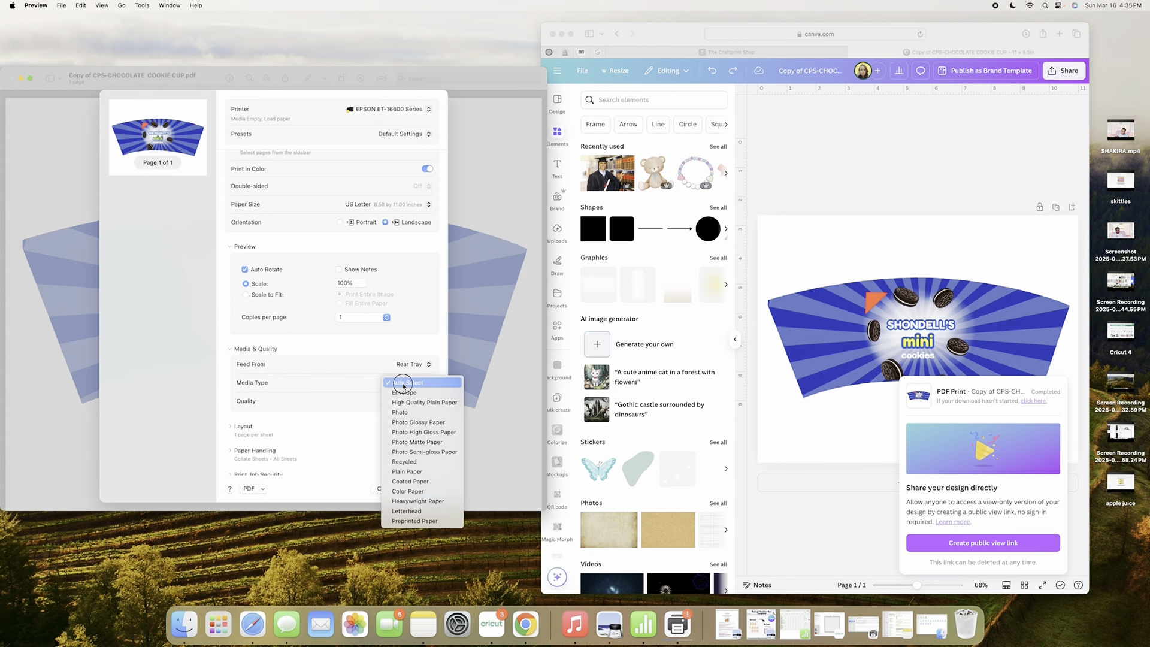
left_click(410, 432)
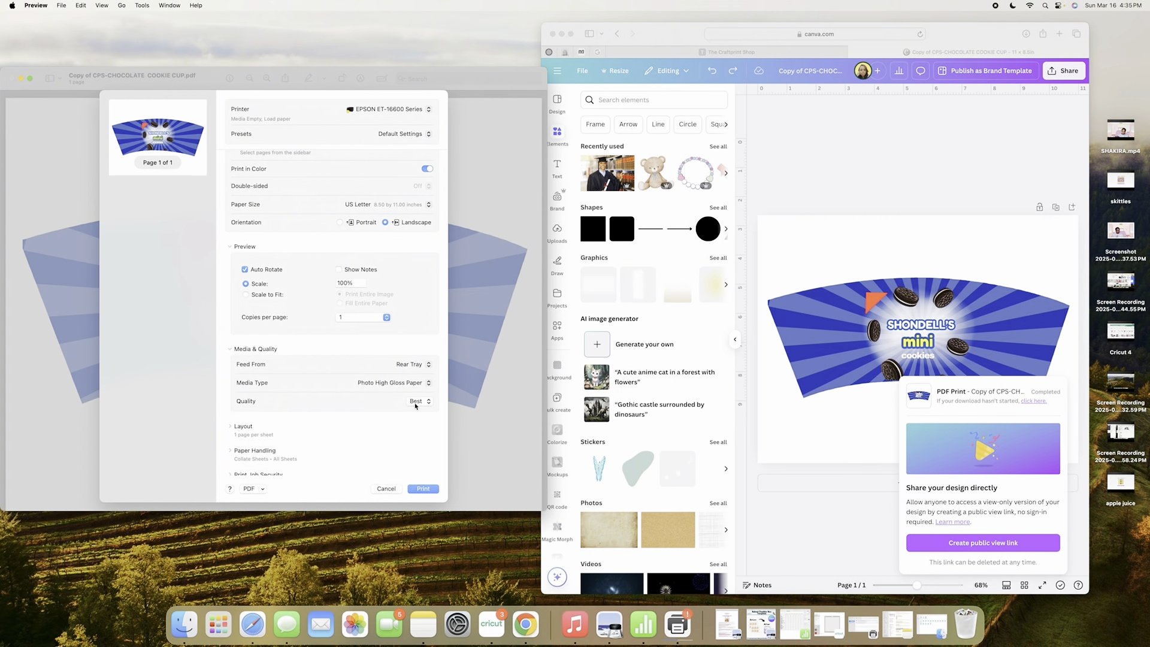
Step: Set the number of copies to 2 and send the cookie cup wrap to the printer
scroll(401, 240, "up", 3)
left_click(419, 160)
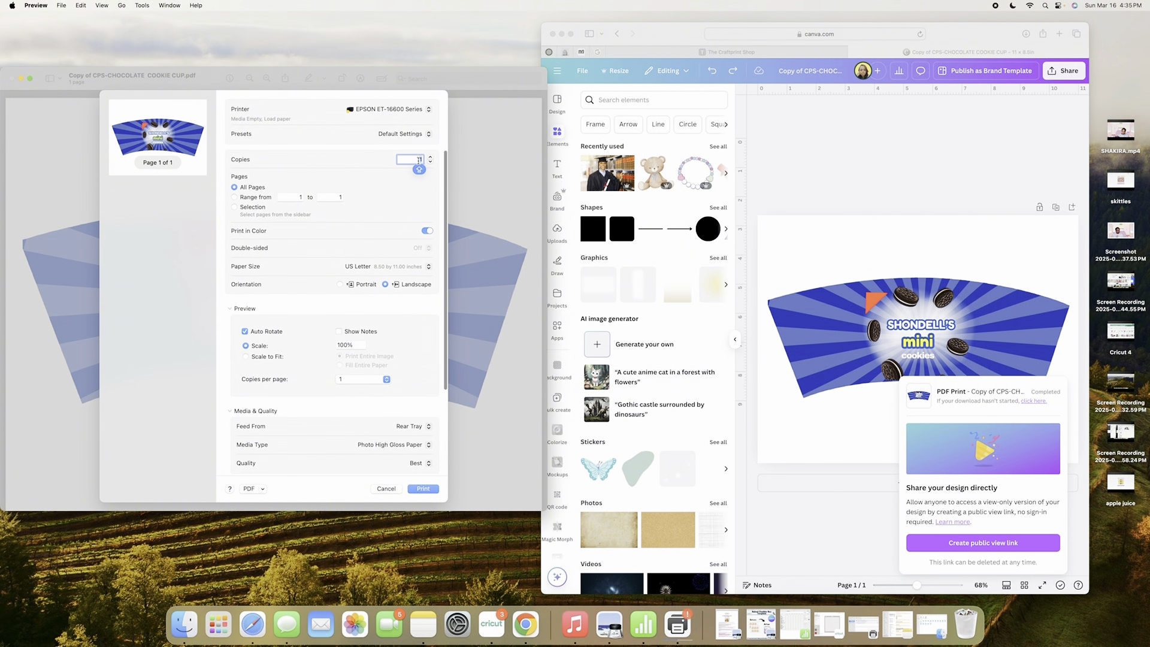
left_click(430, 158)
scroll(428, 187, "down", 1)
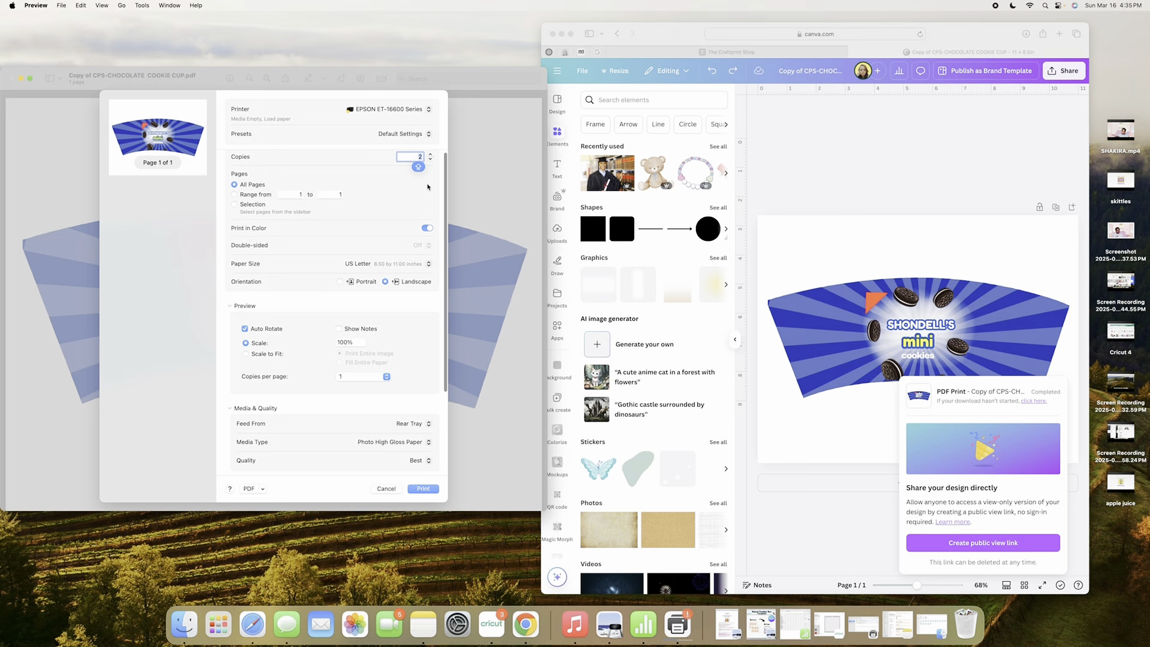
left_click(422, 489)
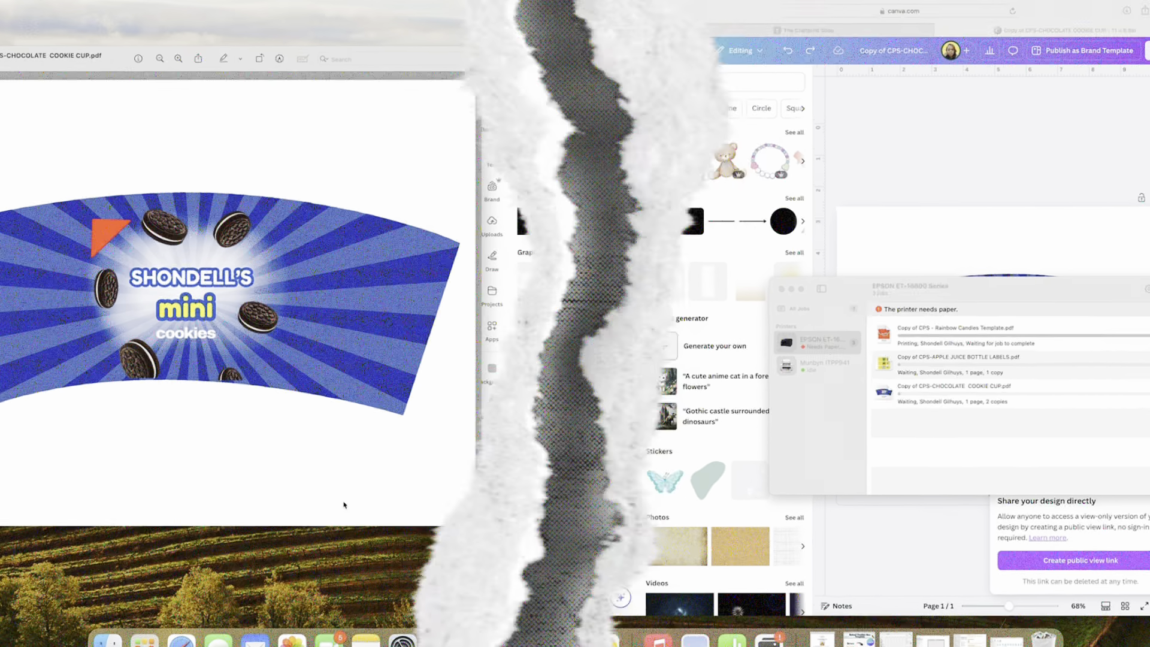